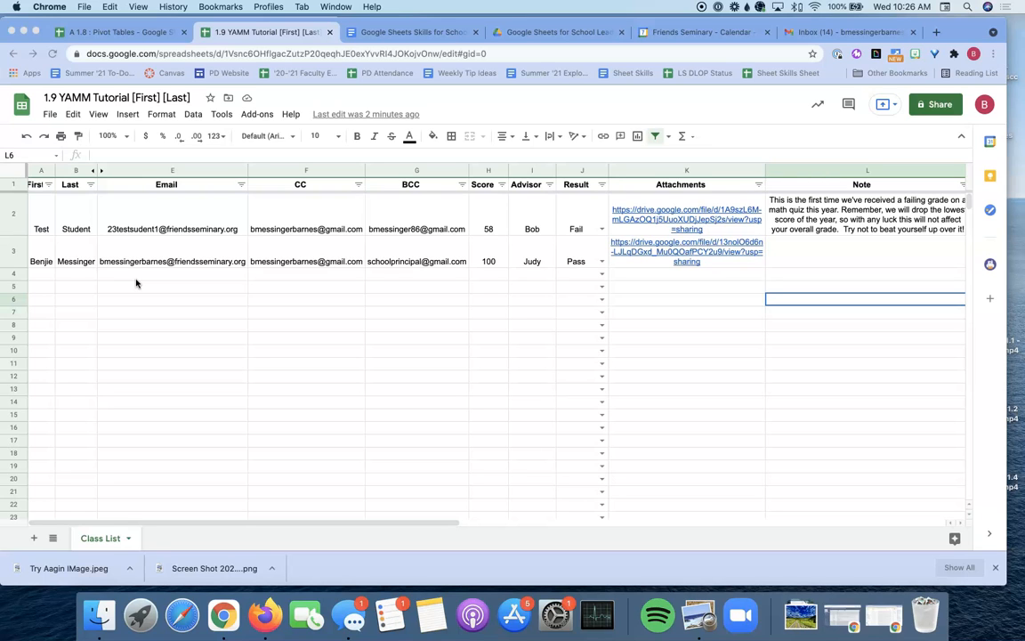
Step: Search the Google Workspace Marketplace for the yamm add-on and close the marketplace
click(265, 116)
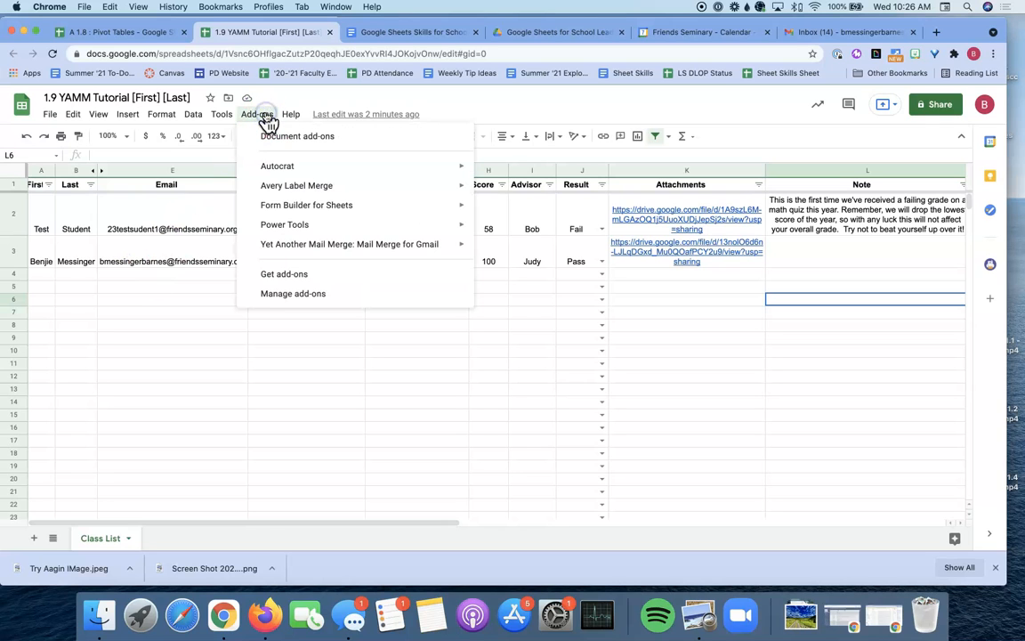
click(299, 295)
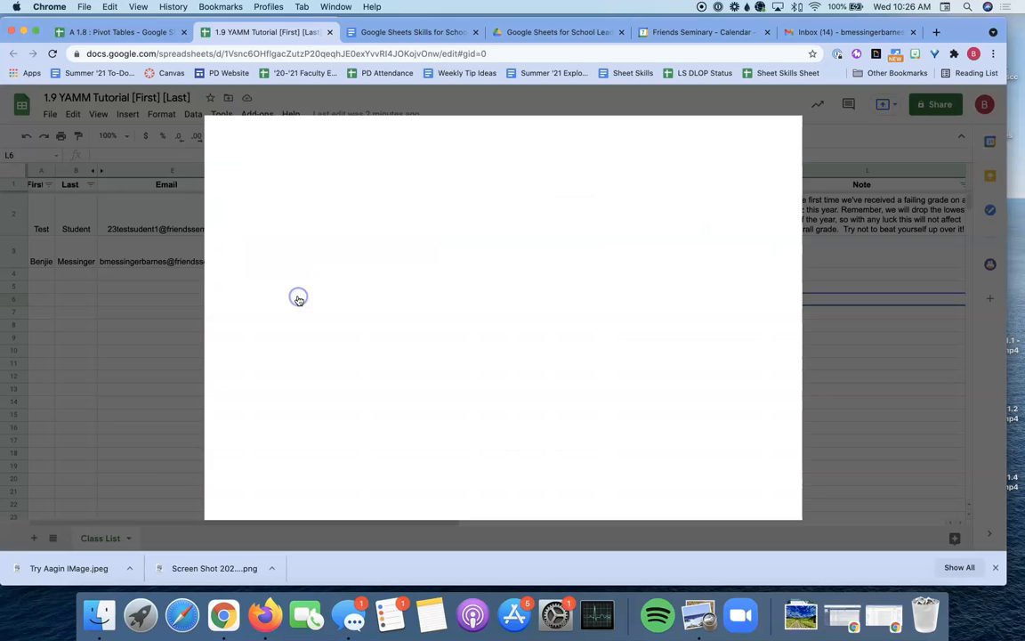
click(542, 135)
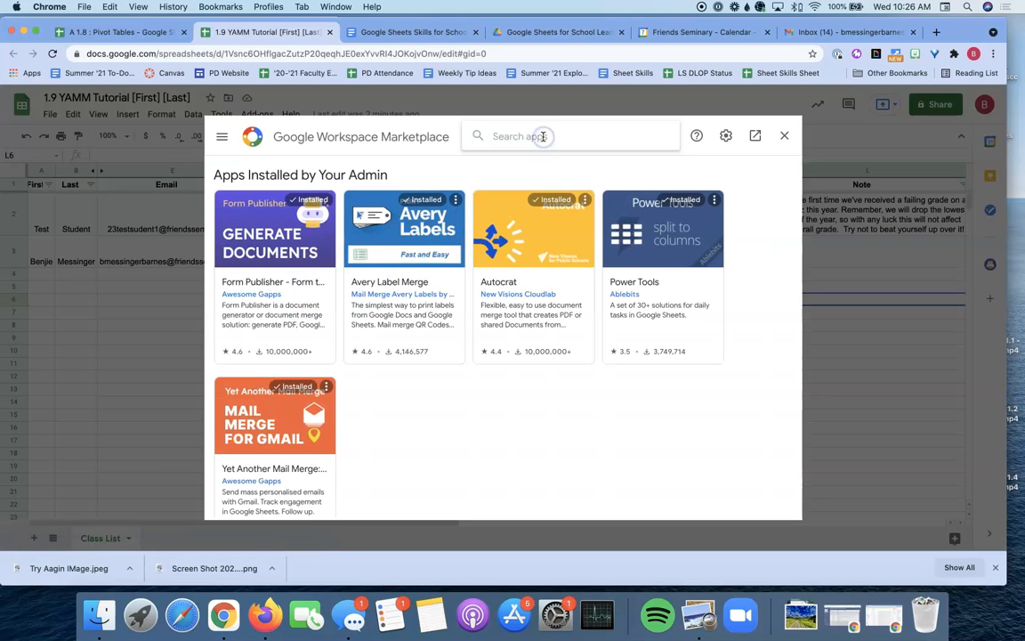
text(yamm)
key(Return)
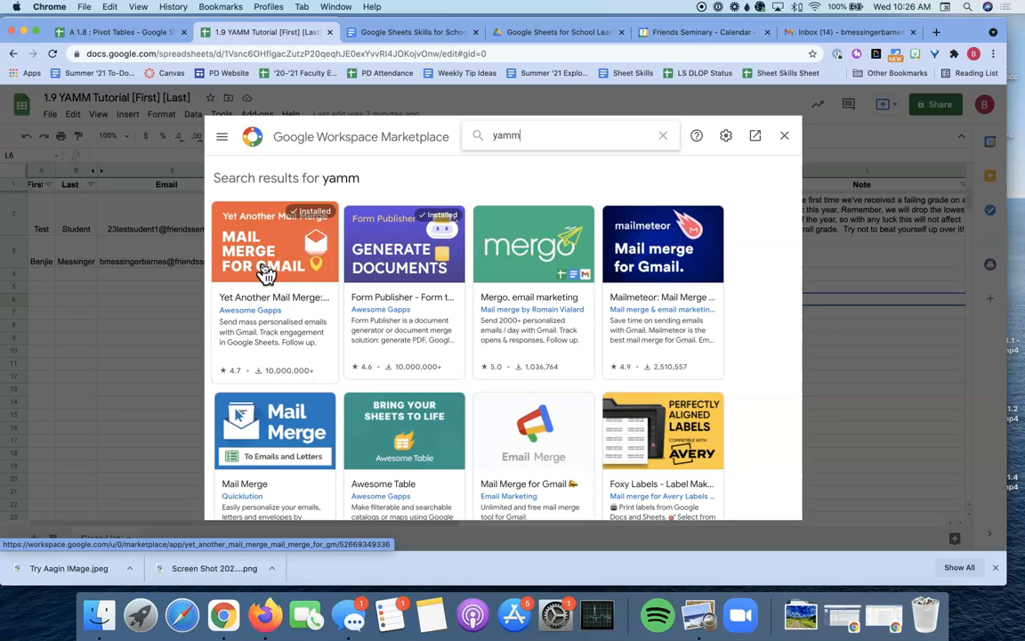
click(784, 135)
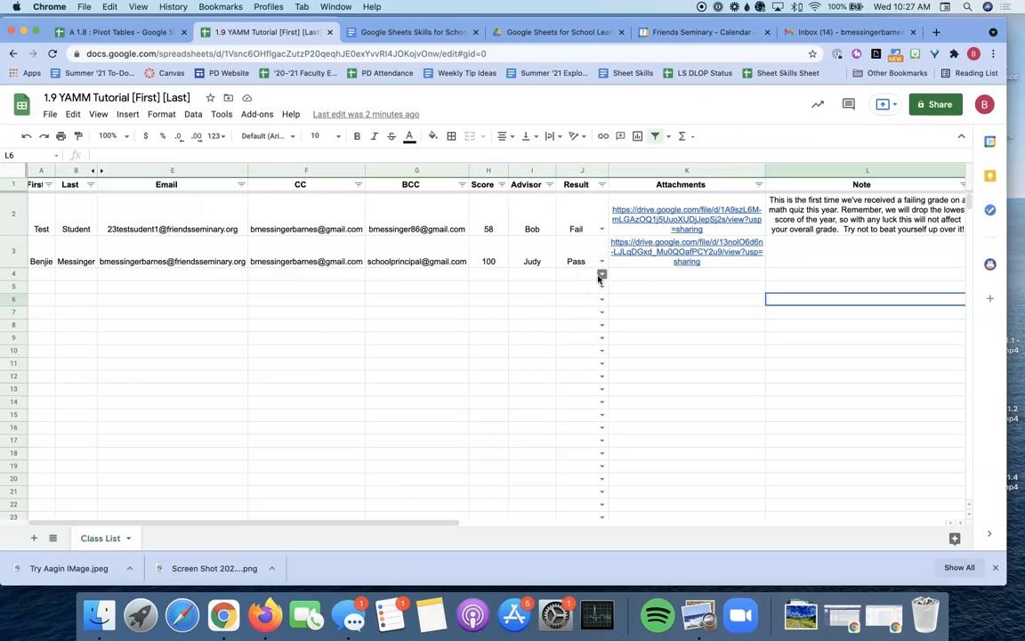
Step: Widen column A slightly so the whole First header fits
click(355, 328)
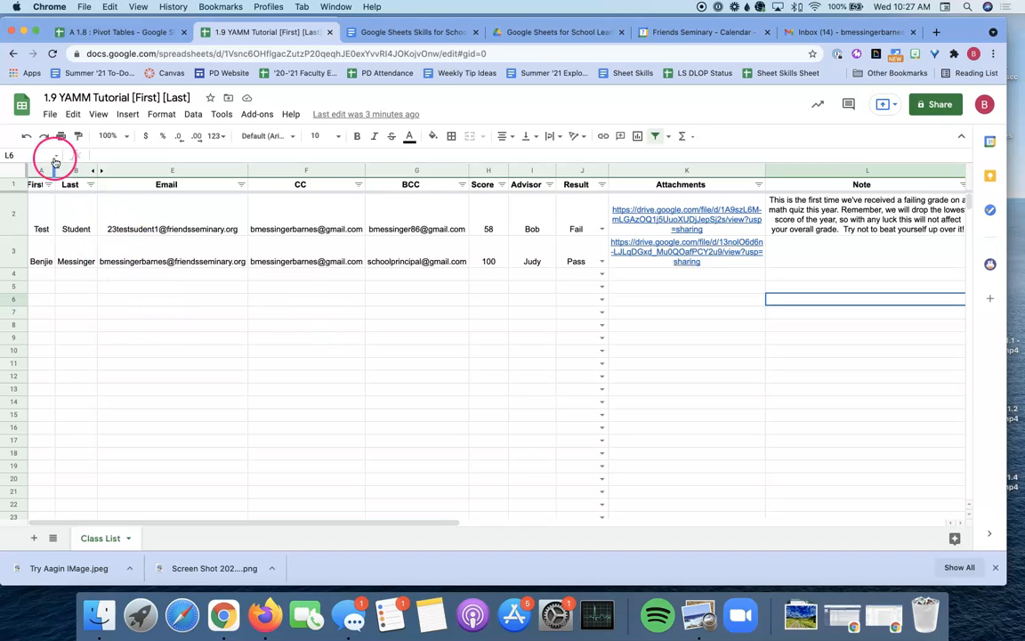
drag(56, 169, 61, 167)
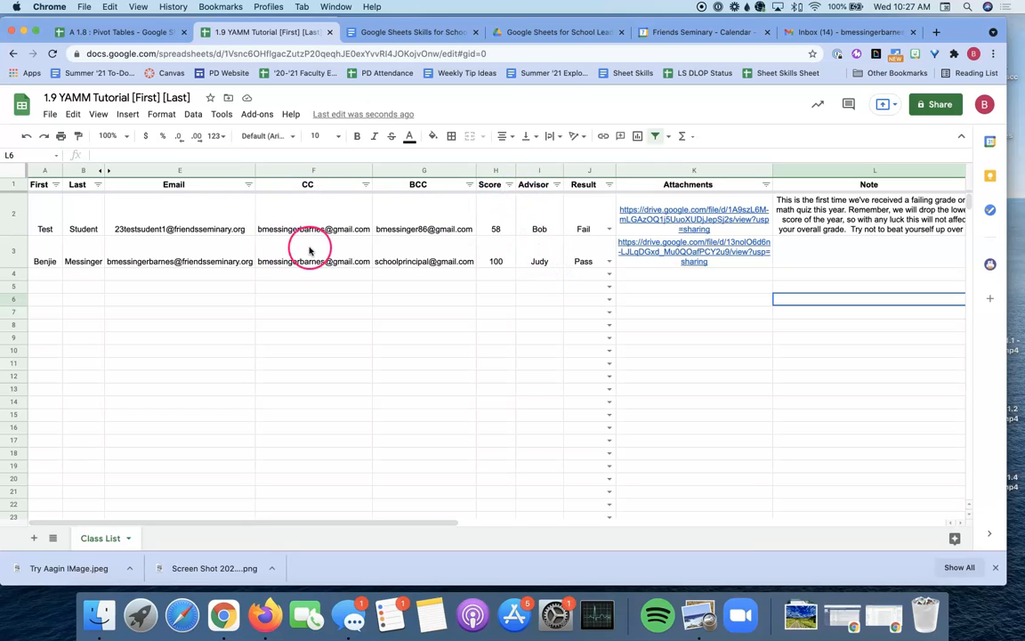
Step: View the two PDFs linked in the Attachments column, close each one, and look over the remaining columns
mouse_move(427, 255)
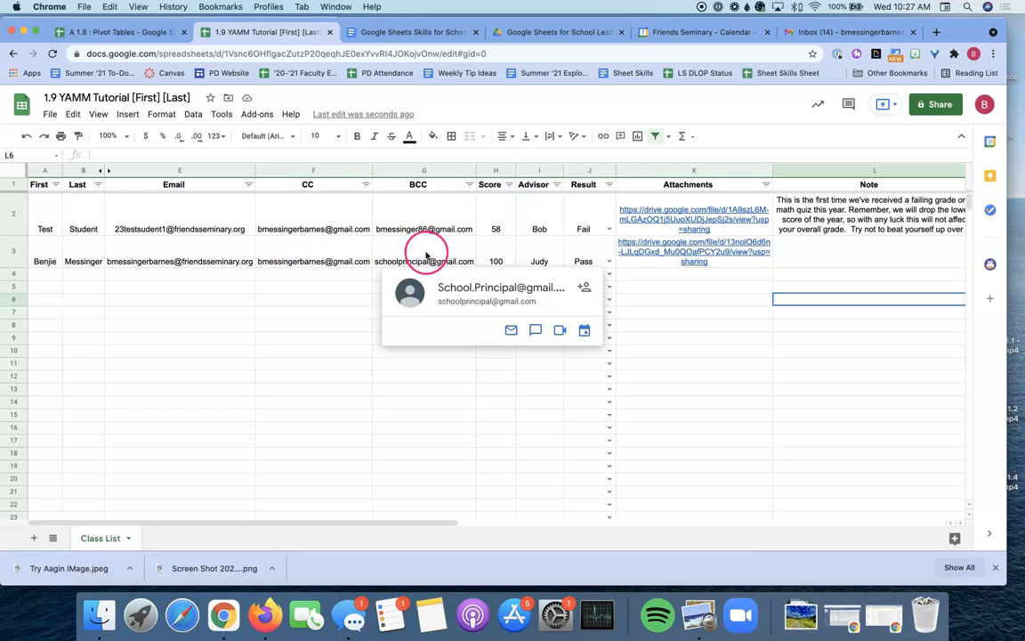
click(686, 233)
click(686, 255)
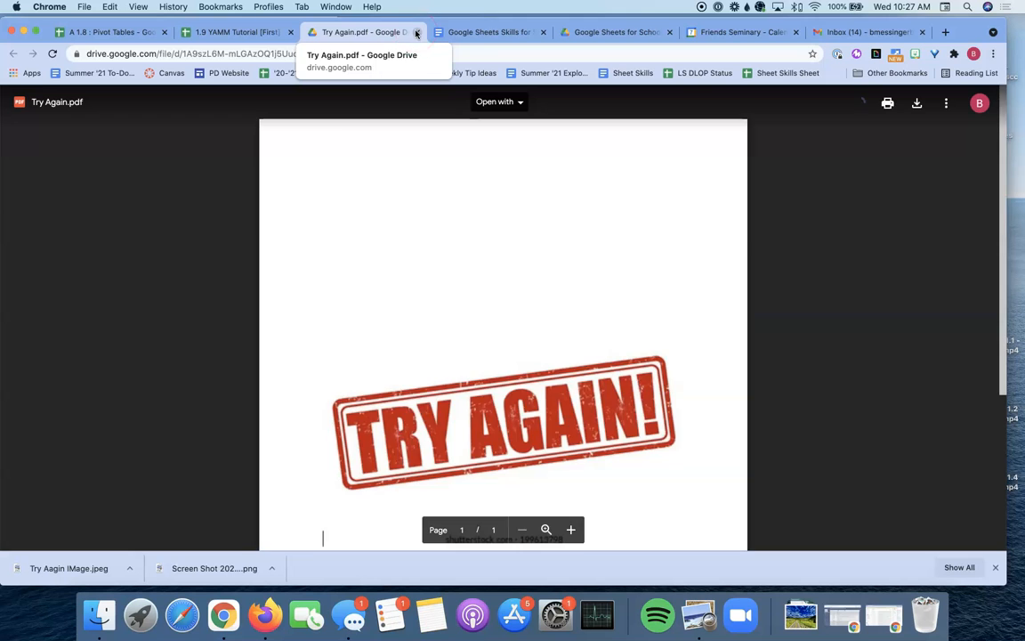
click(416, 33)
click(693, 252)
click(690, 282)
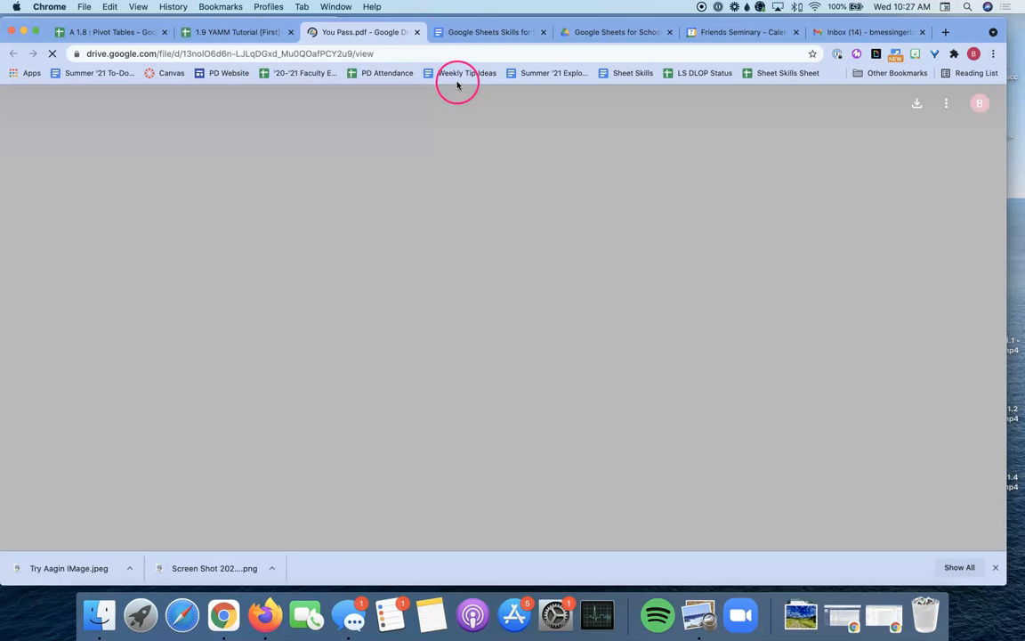
click(416, 33)
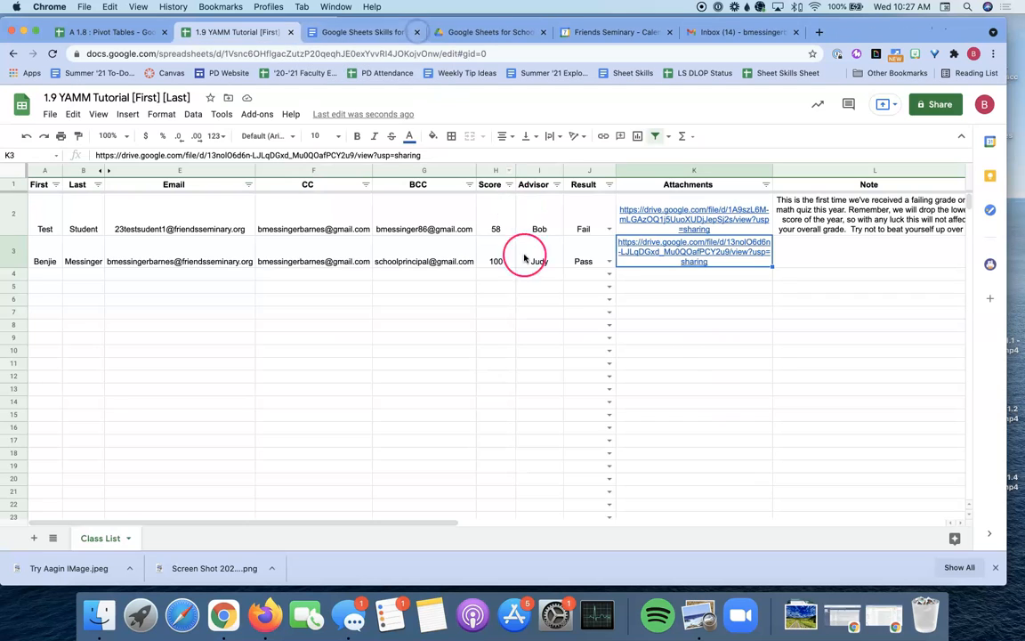
click(682, 337)
scroll(680, 338, right, 4)
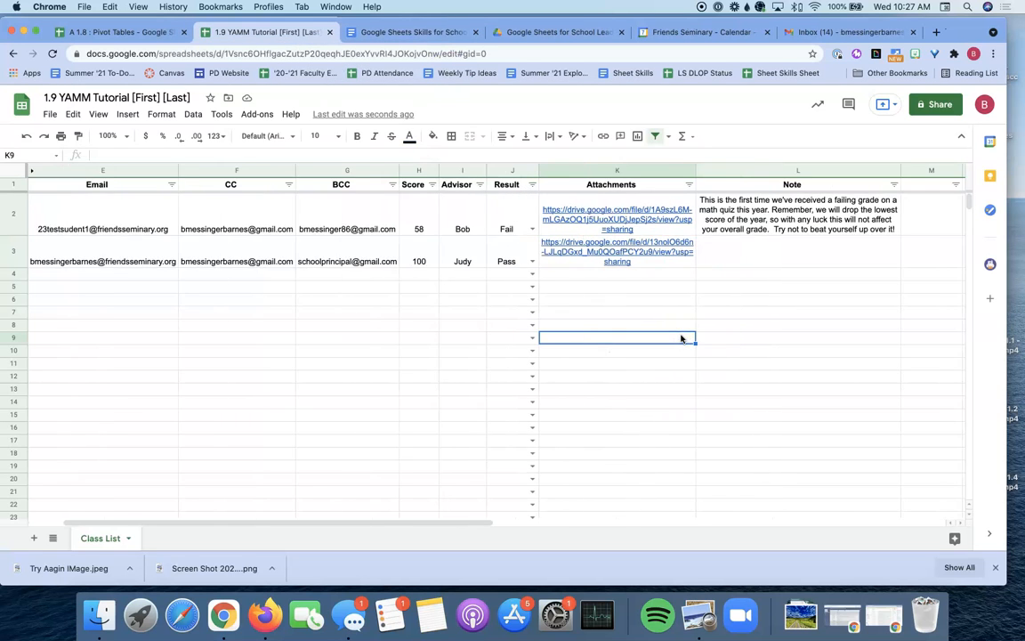
scroll(681, 338, left, 4)
click(445, 343)
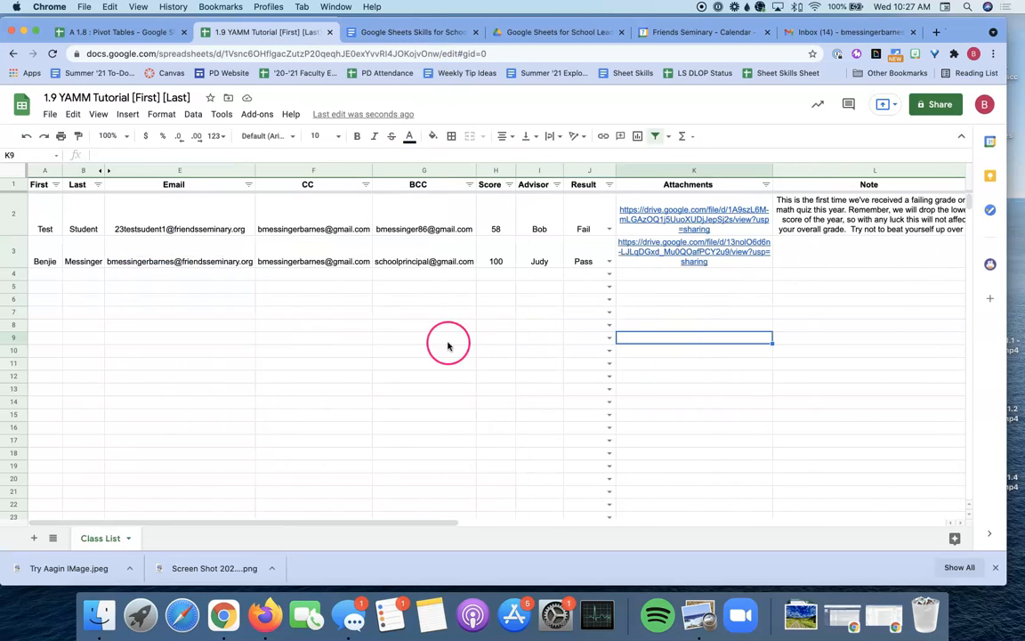
Step: Switch to the Gmail quiz grade draft and place its window below the sheet's data rows
key(super+grave)
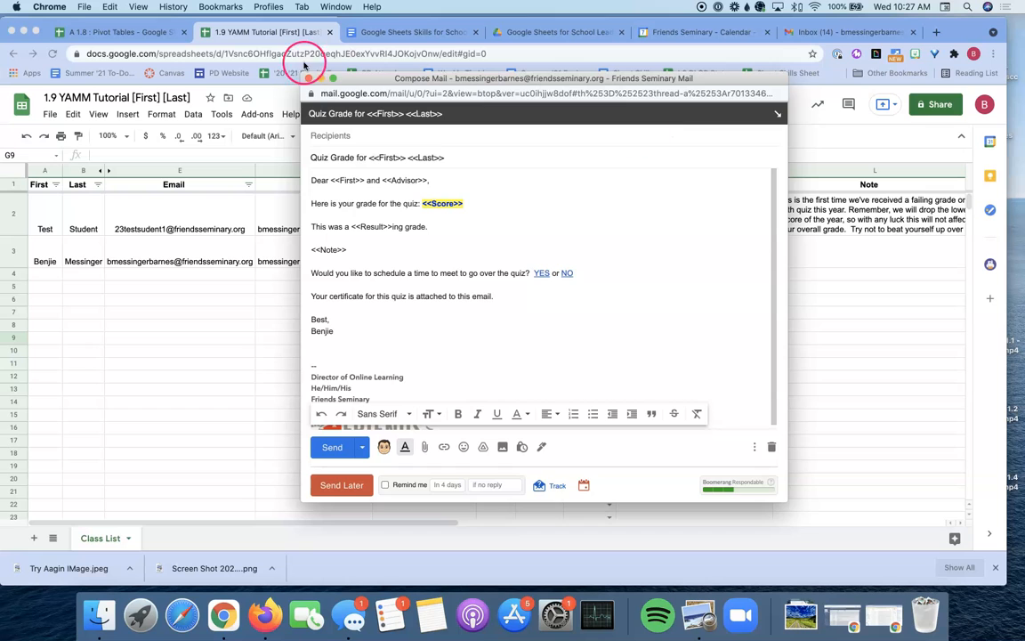
drag(361, 79, 547, 85)
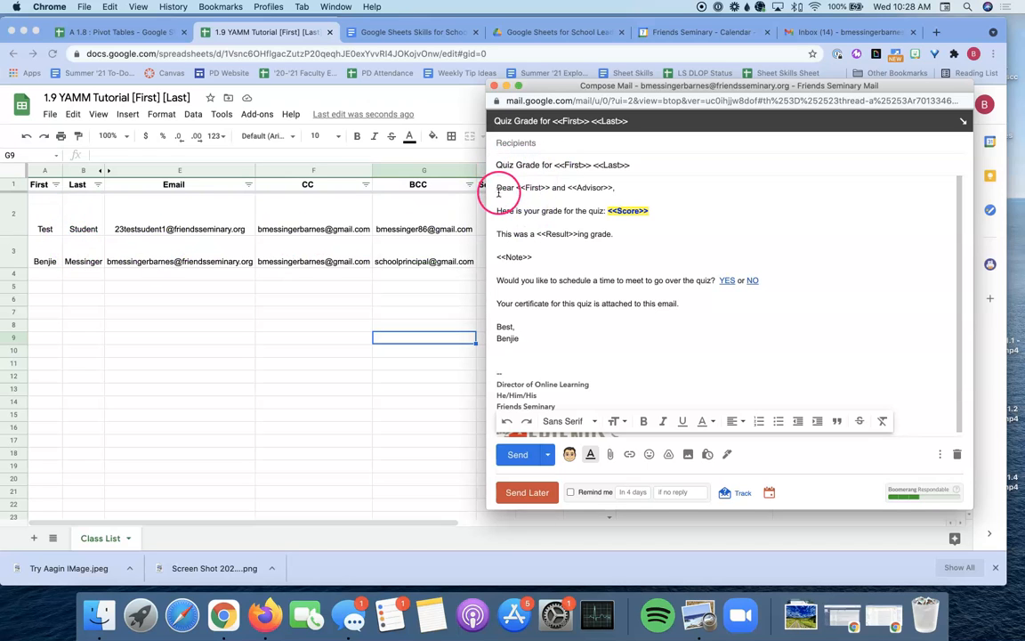
drag(565, 86, 537, 300)
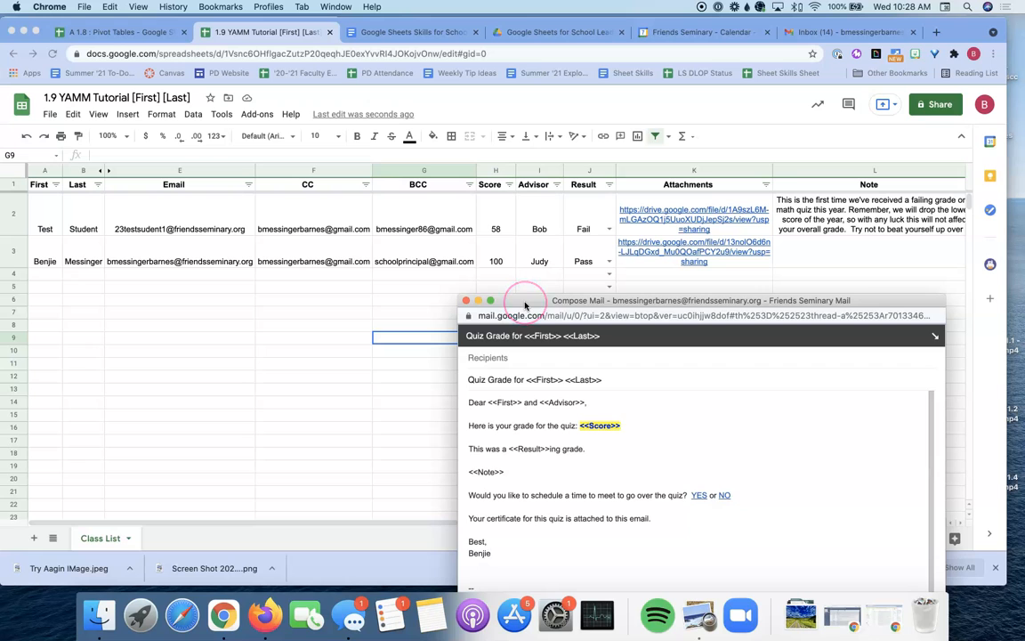
drag(525, 306, 535, 292)
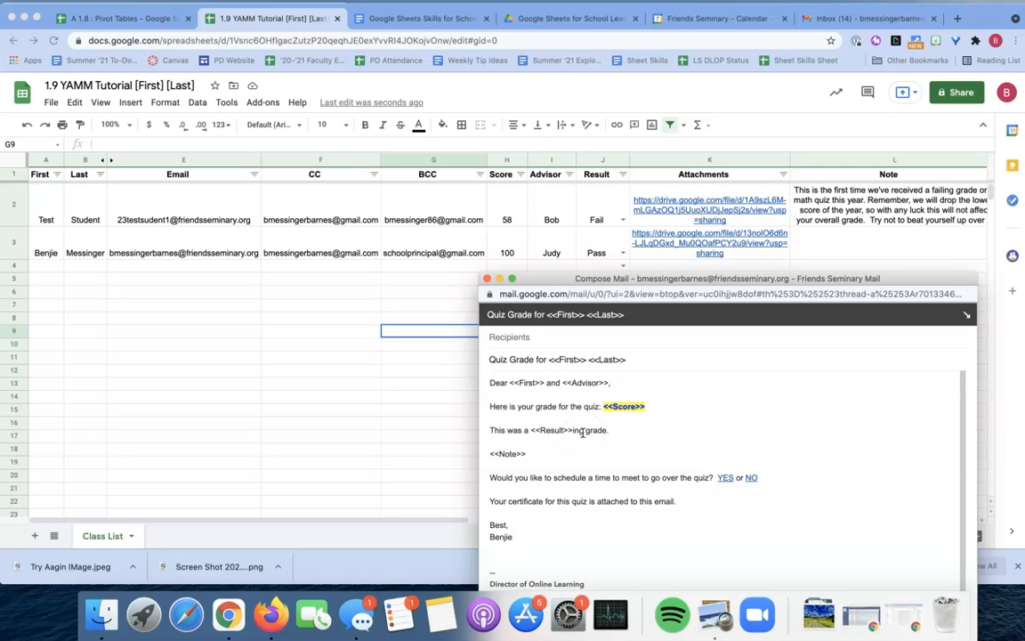
Step: Replace "your" in the draft's grade sentence with the merge text "<<First>>'s"
double_click(526, 406)
text(<<Fui)
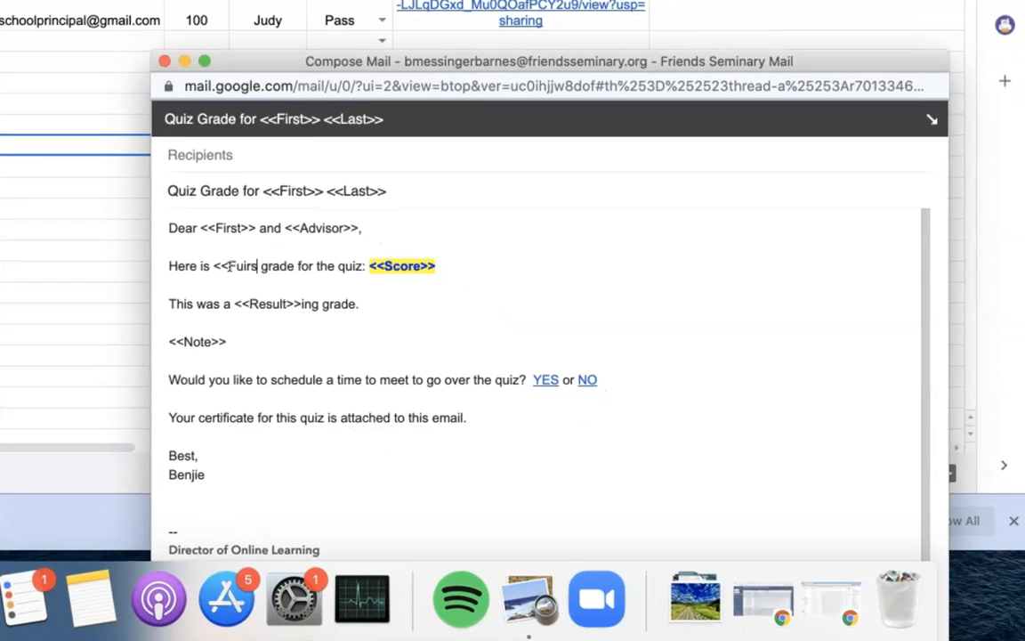
text(rst>>'s)
click(372, 327)
click(285, 366)
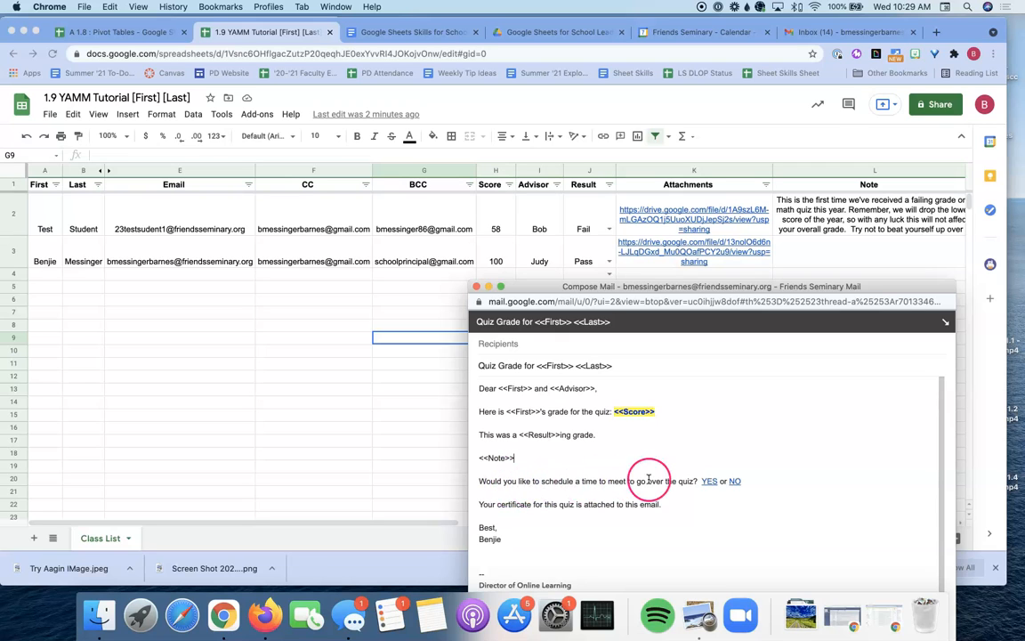
Step: Check the link targets behind YES and NO in the draft's meeting question
click(707, 481)
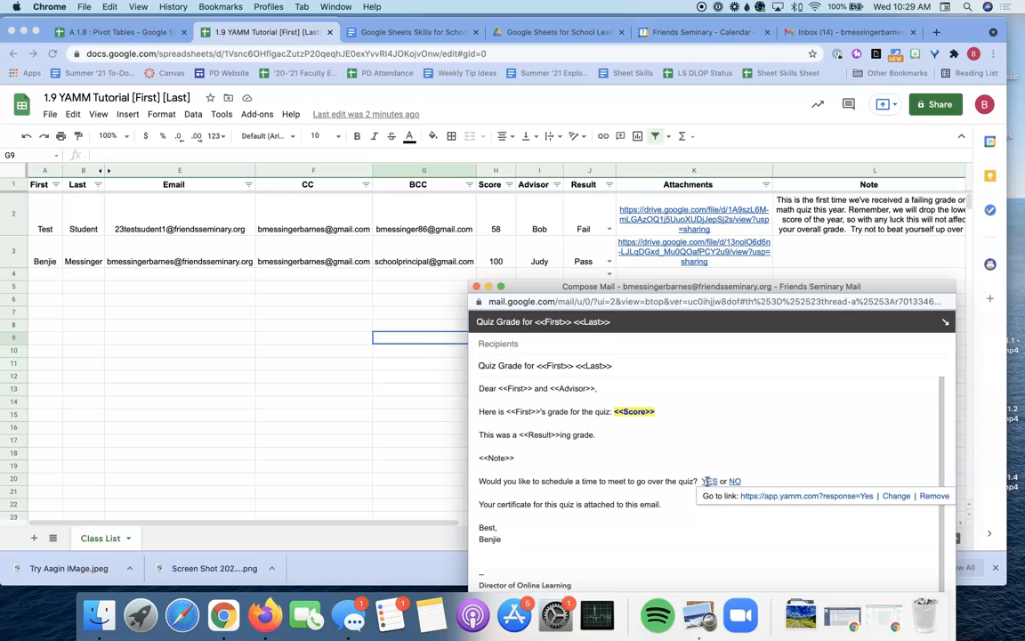
click(732, 480)
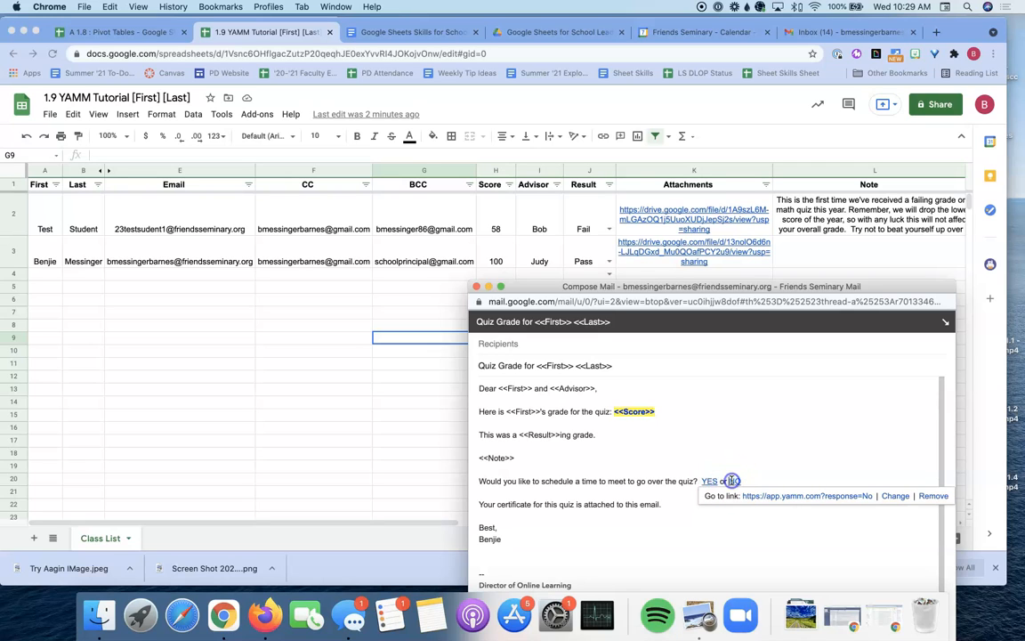
click(711, 481)
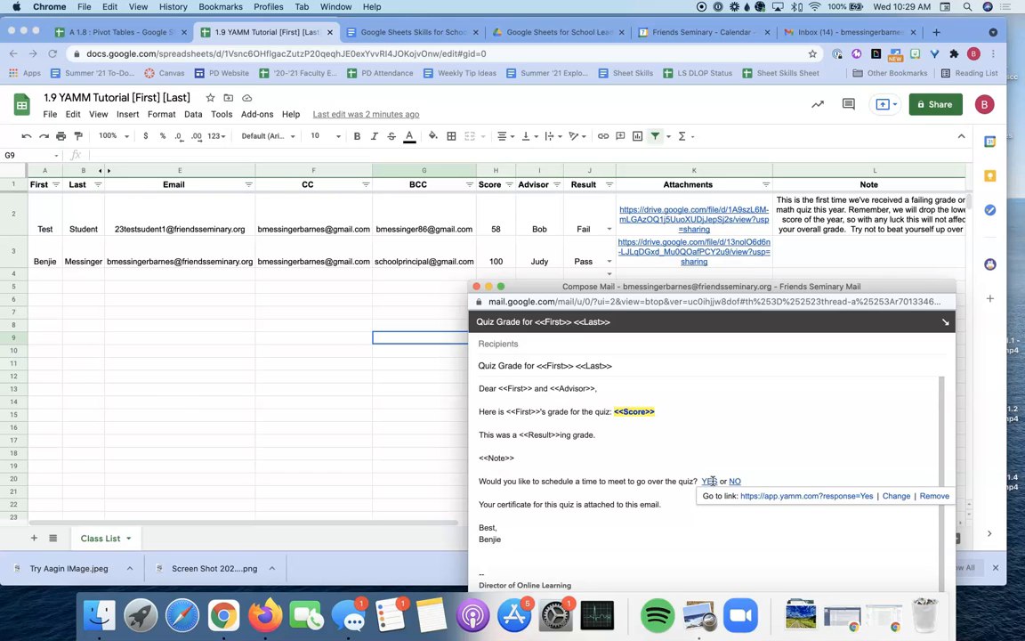
click(716, 484)
click(785, 441)
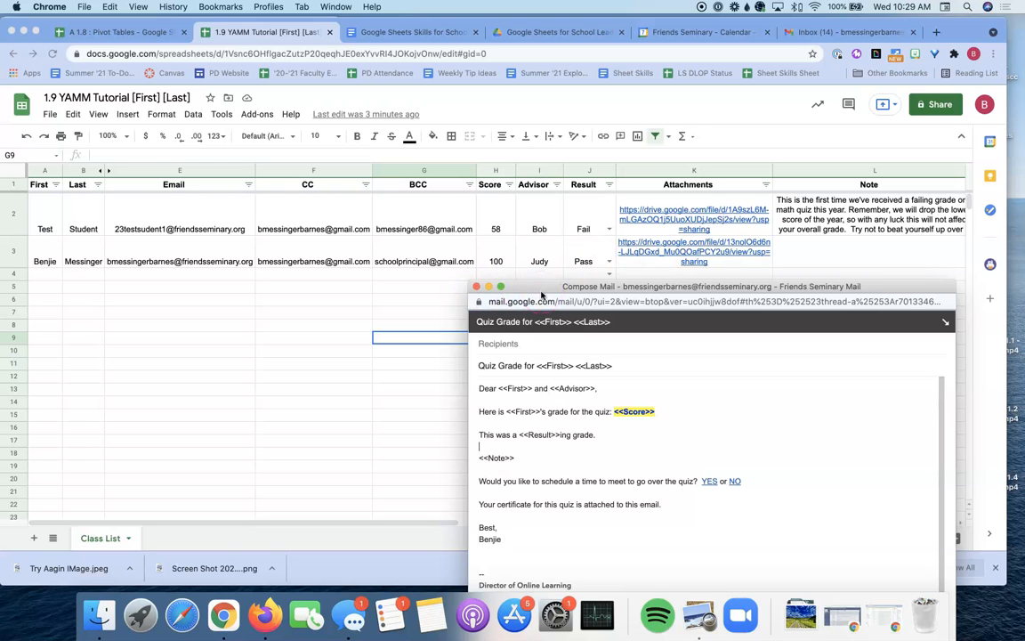
Step: Close the quiz grade draft window and look across the Class List sheet's columns
click(476, 287)
click(370, 315)
scroll(793, 326, right, 2)
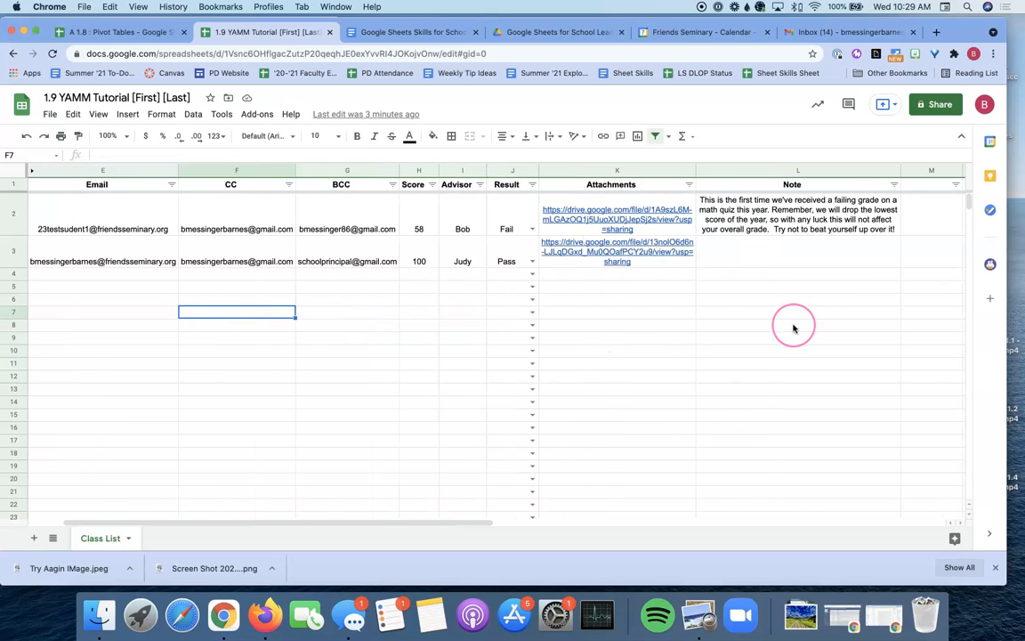
scroll(794, 326, left, 2)
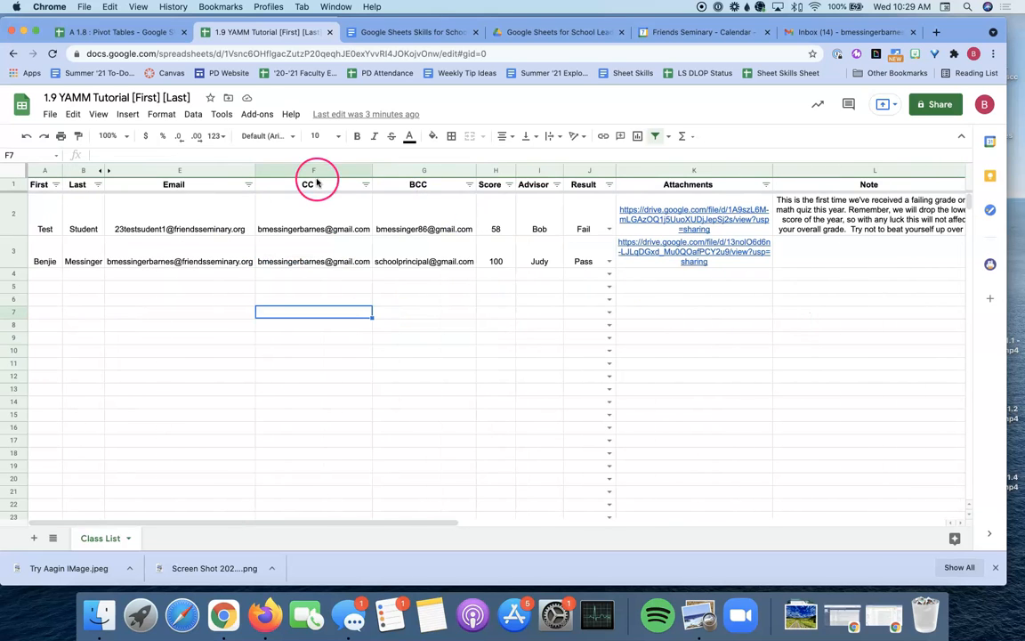
Step: Start a mail merge with Yet Another Mail Merge and move its dialog below the data rows
click(257, 115)
mouse_move(364, 245)
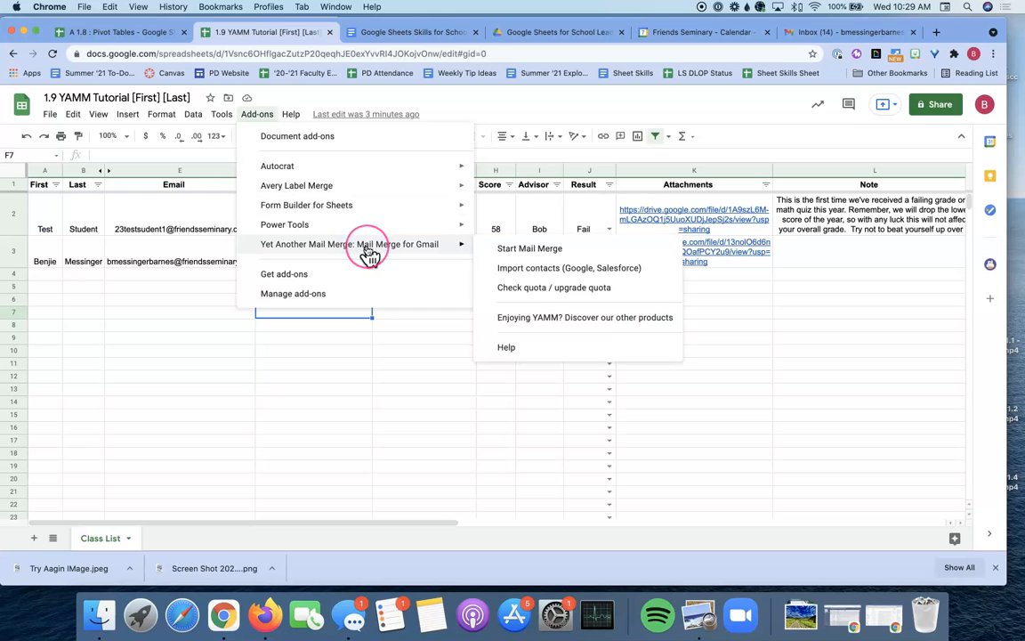
click(514, 252)
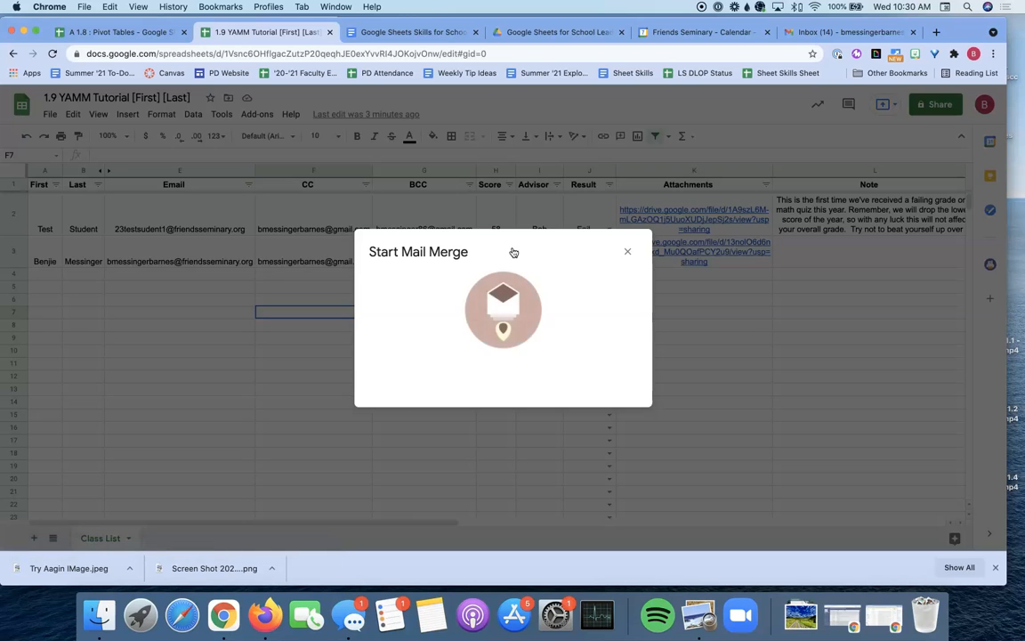
drag(513, 253, 529, 301)
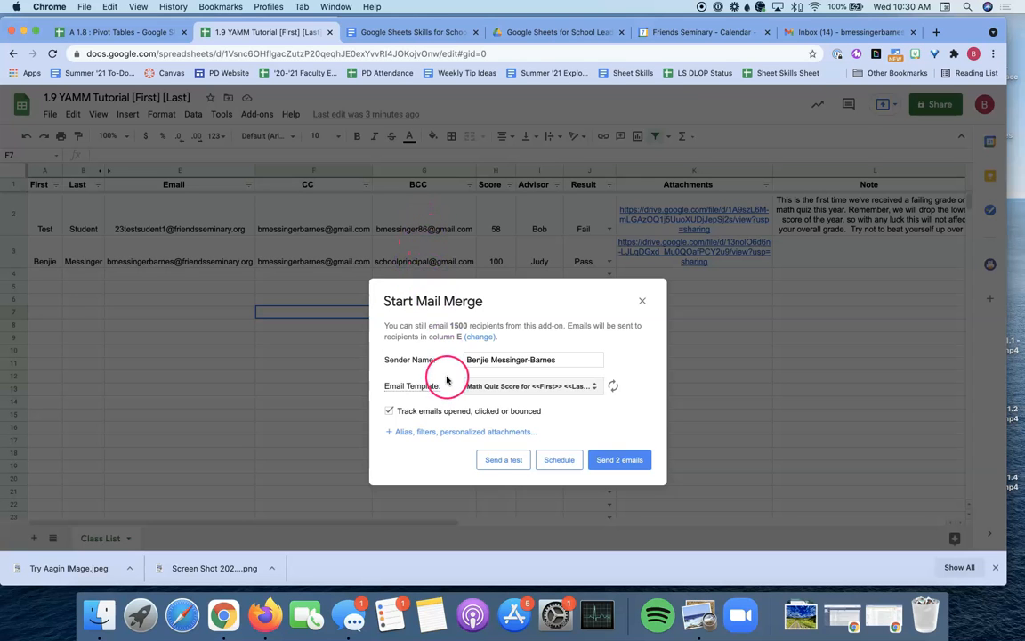
Step: Choose "Math Quiz Score for <<First>> <<Last>>" as the mail merge's email template
click(515, 386)
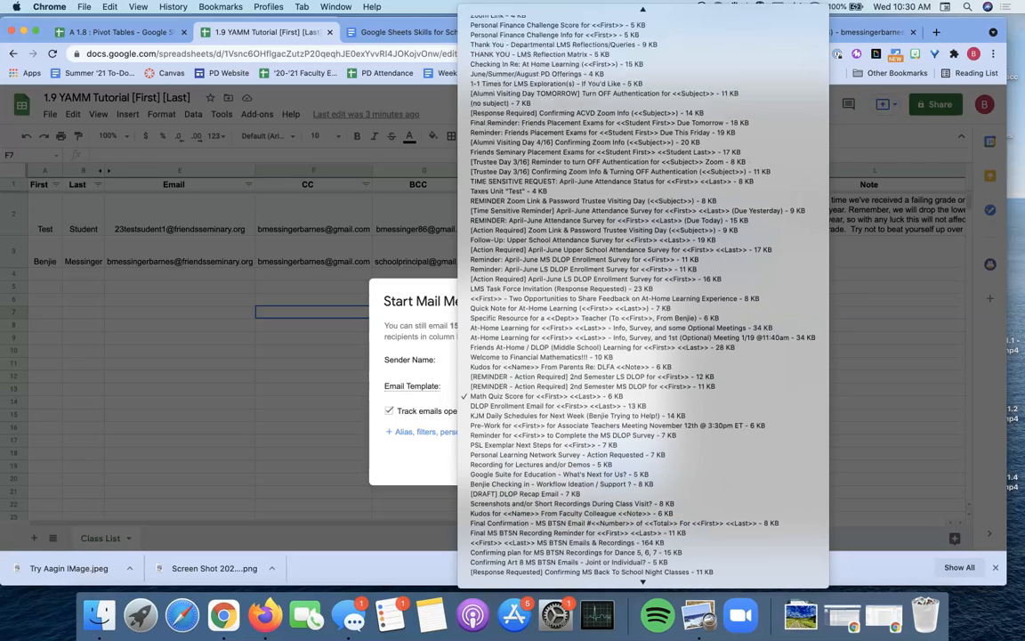
scroll(539, 431, up, 3)
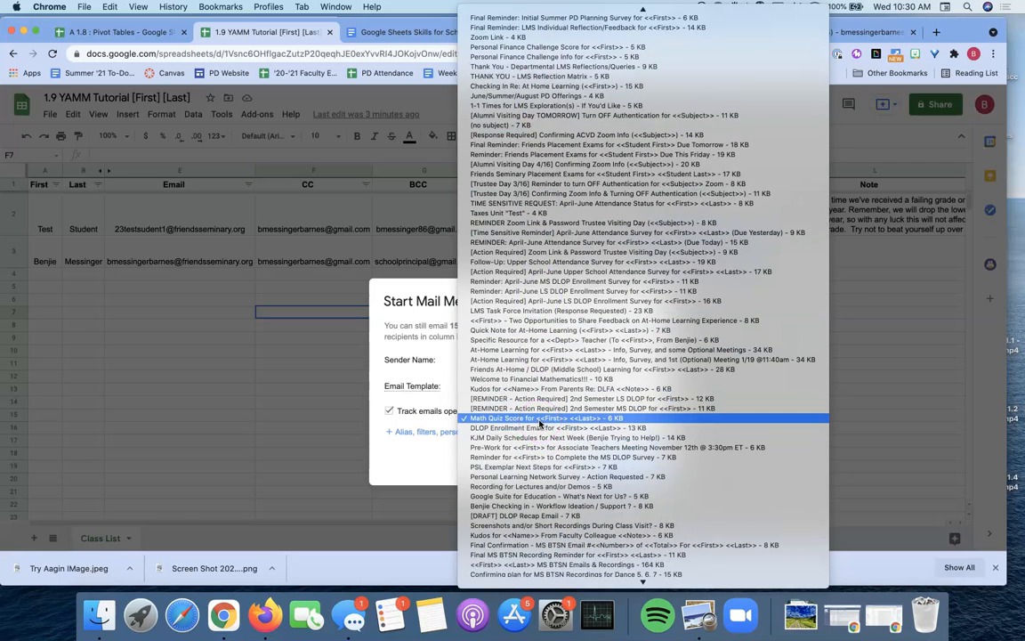
click(539, 418)
click(573, 410)
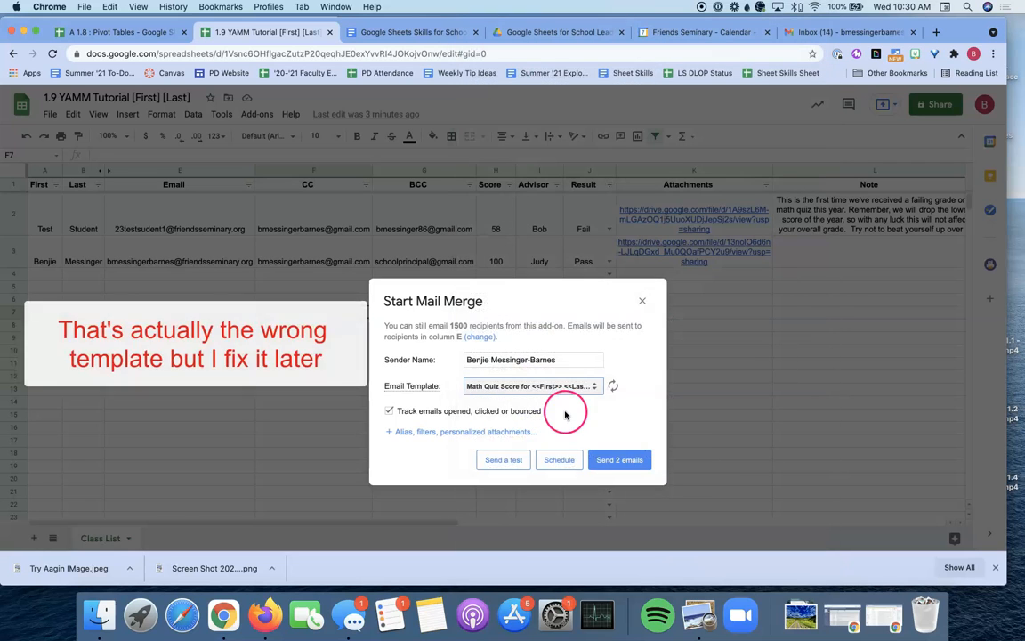
Step: Open the merge's alias, filter and personalized attachment options and check the send-from and reply-to address fields
click(424, 434)
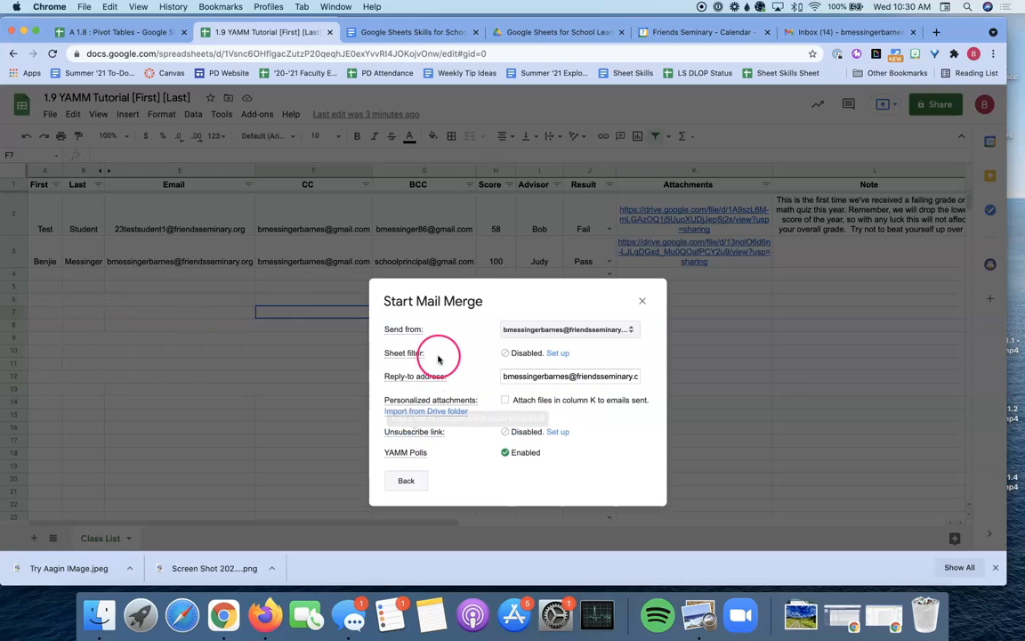
click(533, 331)
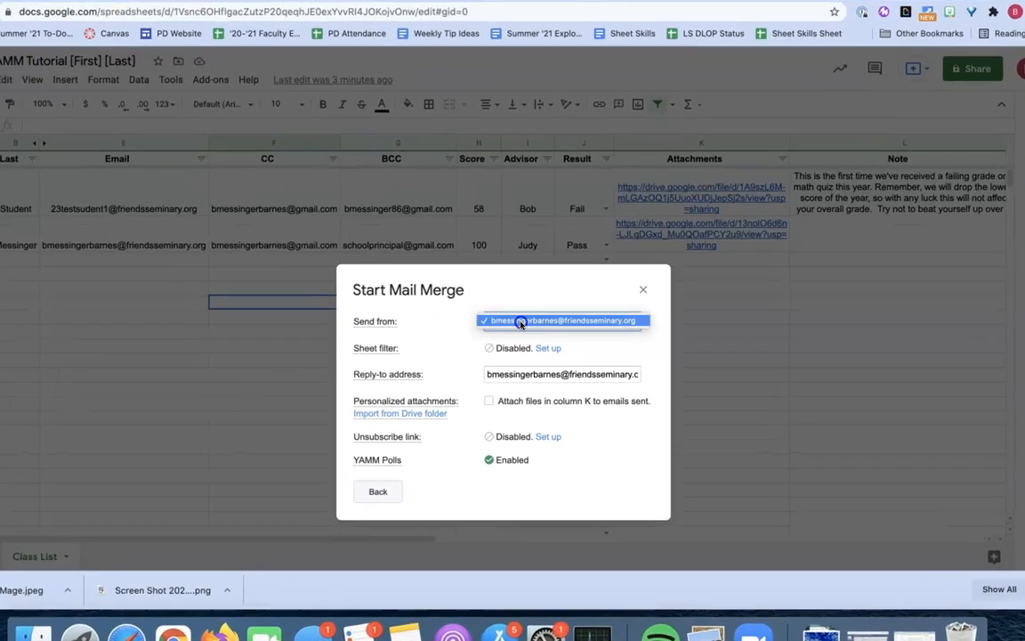
click(412, 253)
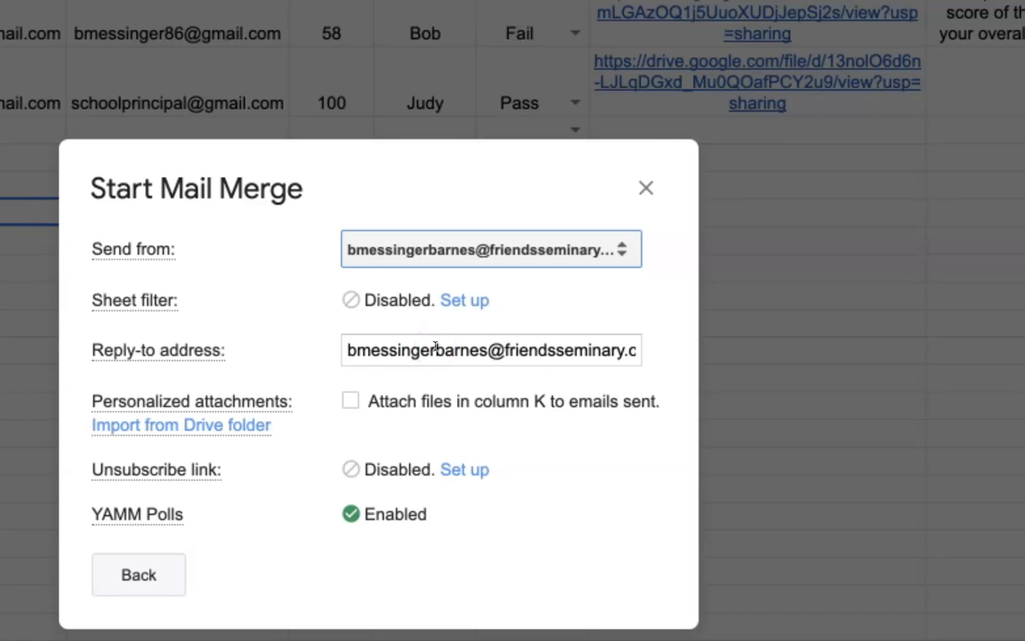
click(486, 350)
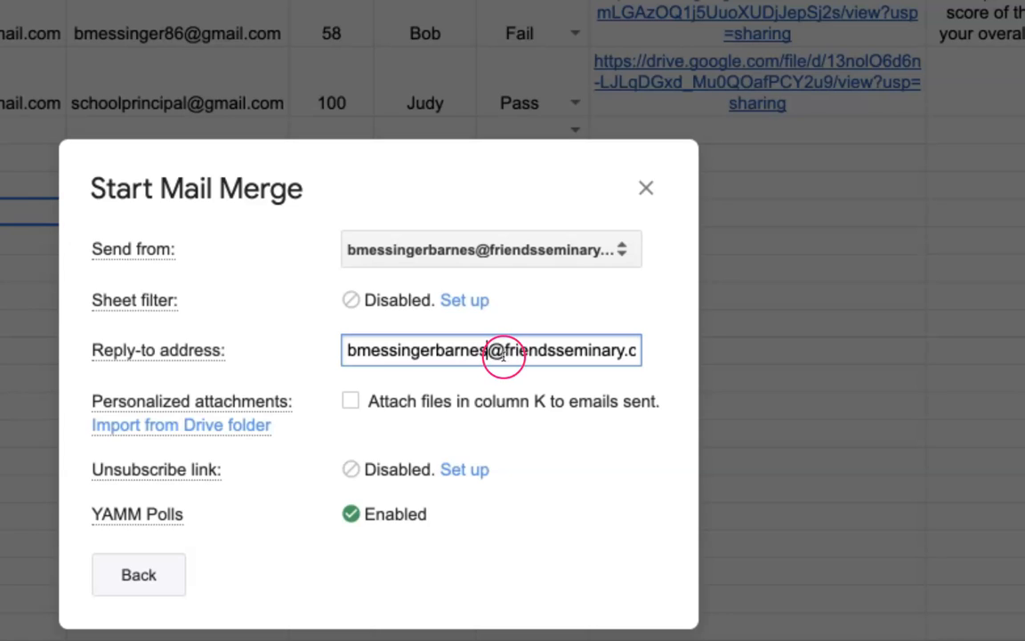
Step: Change the domain of the merge's reply-to address to gmail.com
drag(503, 354, 761, 353)
text(gmail.com)
click(621, 483)
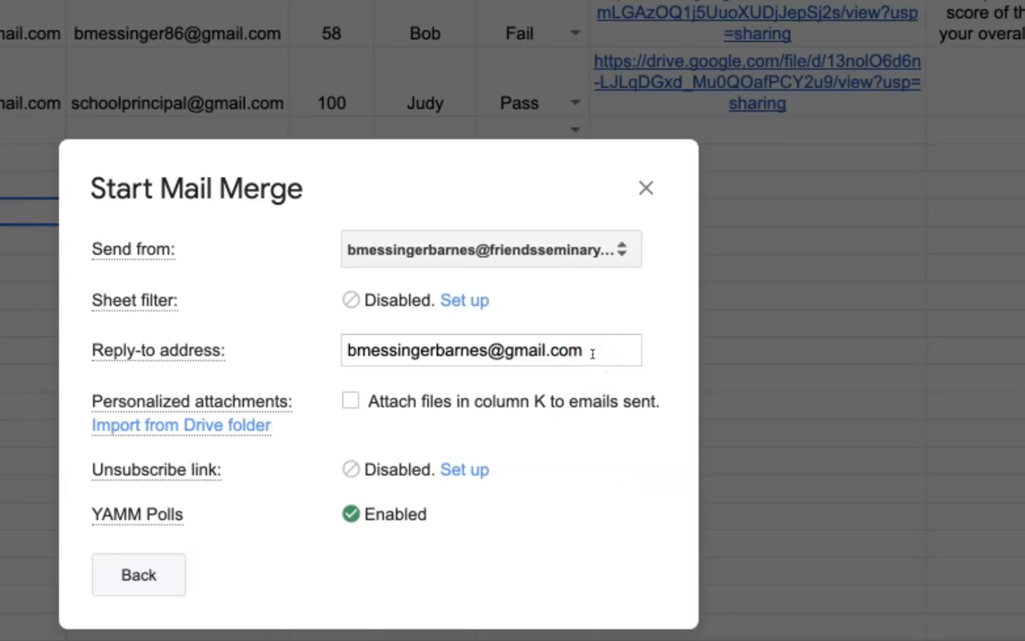
click(552, 350)
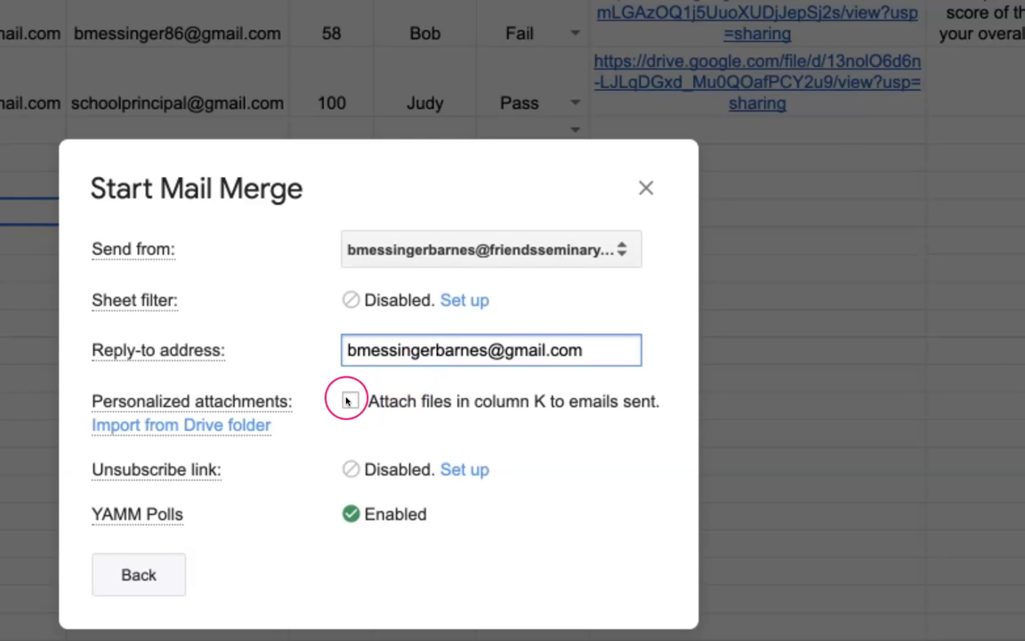
Step: Enable attaching the files in column K to the emails, return to the main merge options and send a test email
click(348, 401)
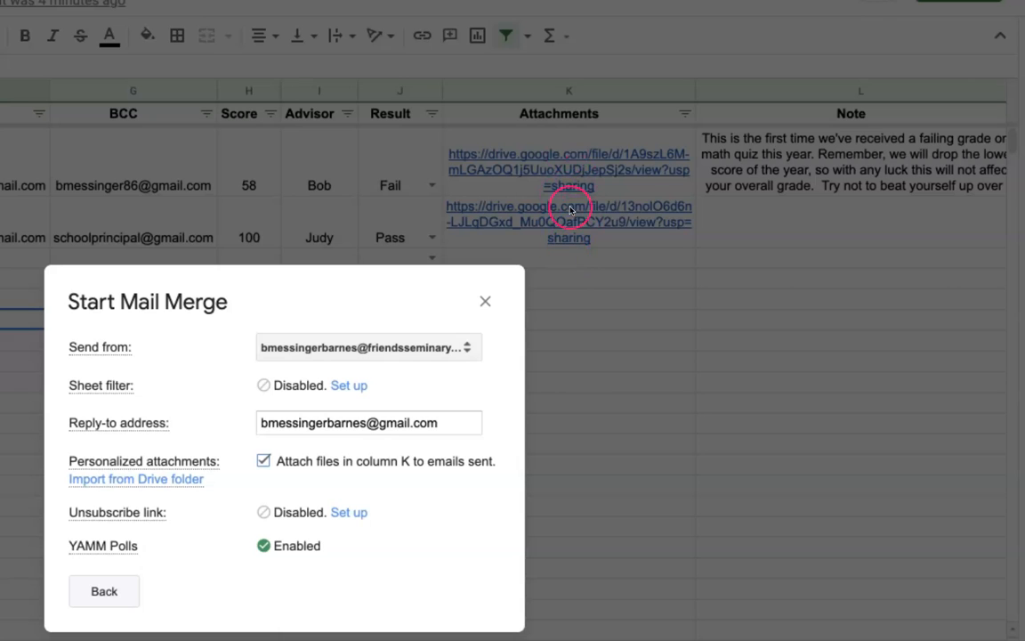
mouse_move(76, 547)
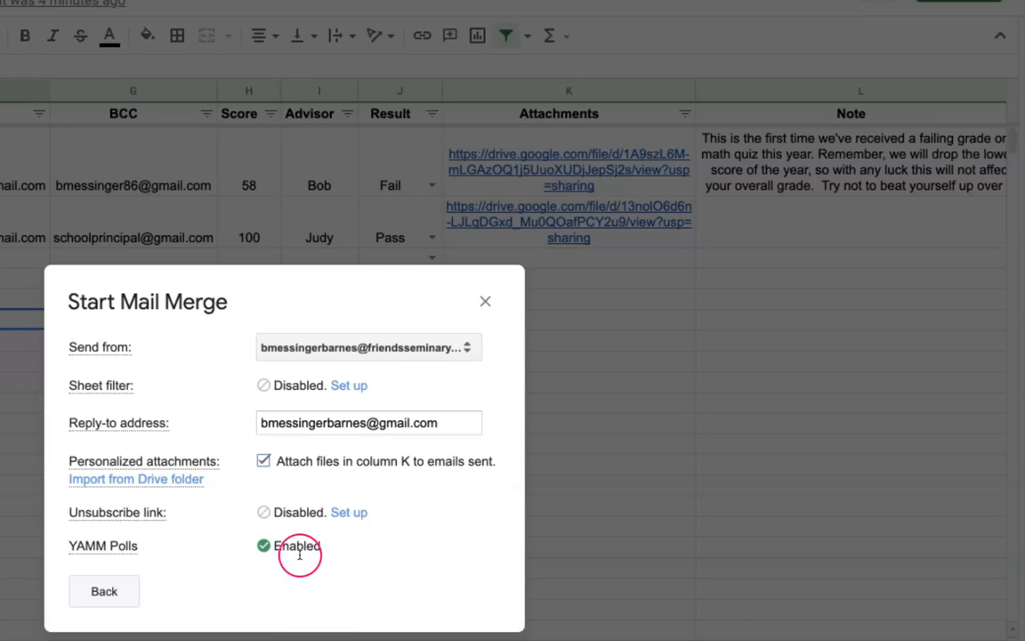
click(105, 591)
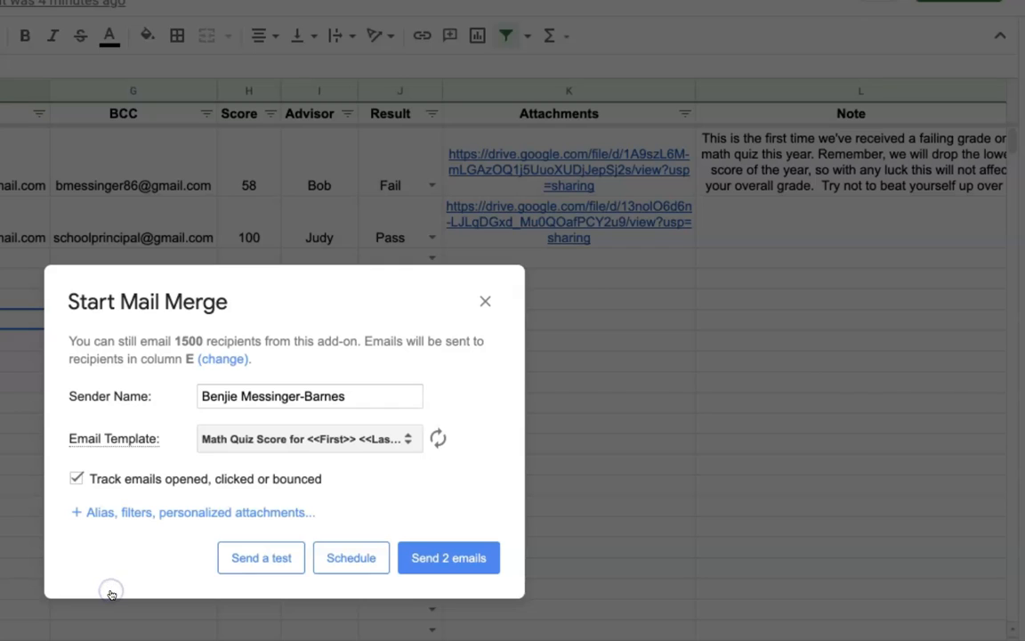
click(232, 558)
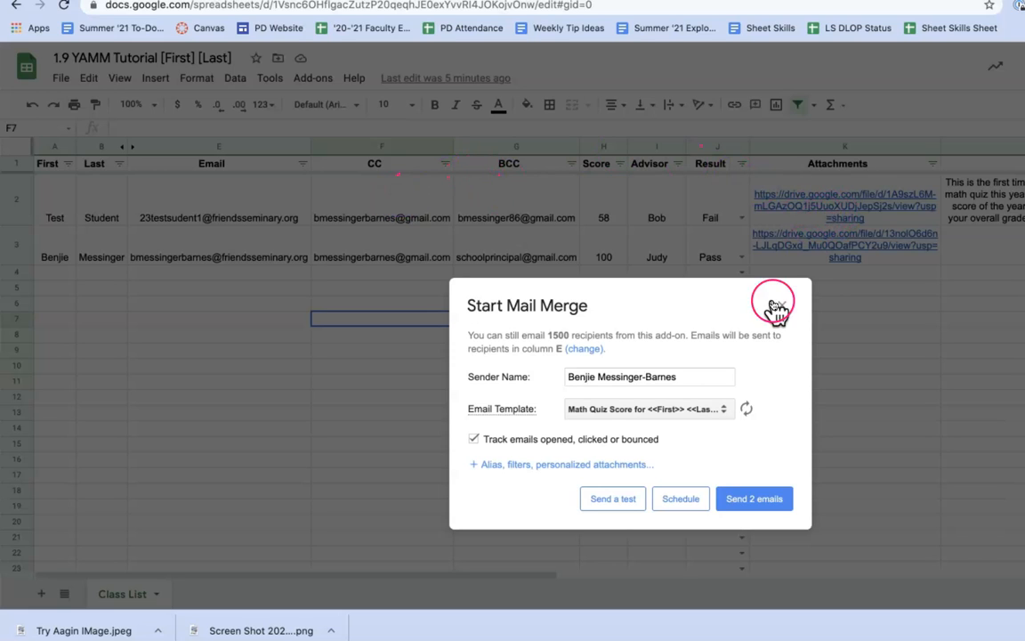
click(610, 503)
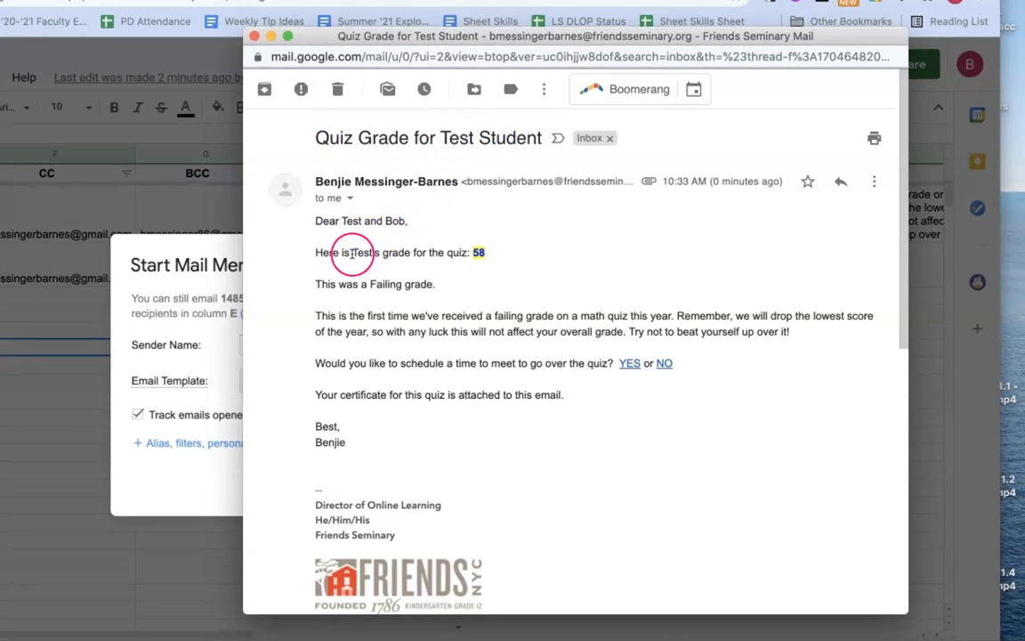
Step: Review the test email's merged text, YES/NO poll links and Try Again.pdf attachment, and close the message
double_click(480, 254)
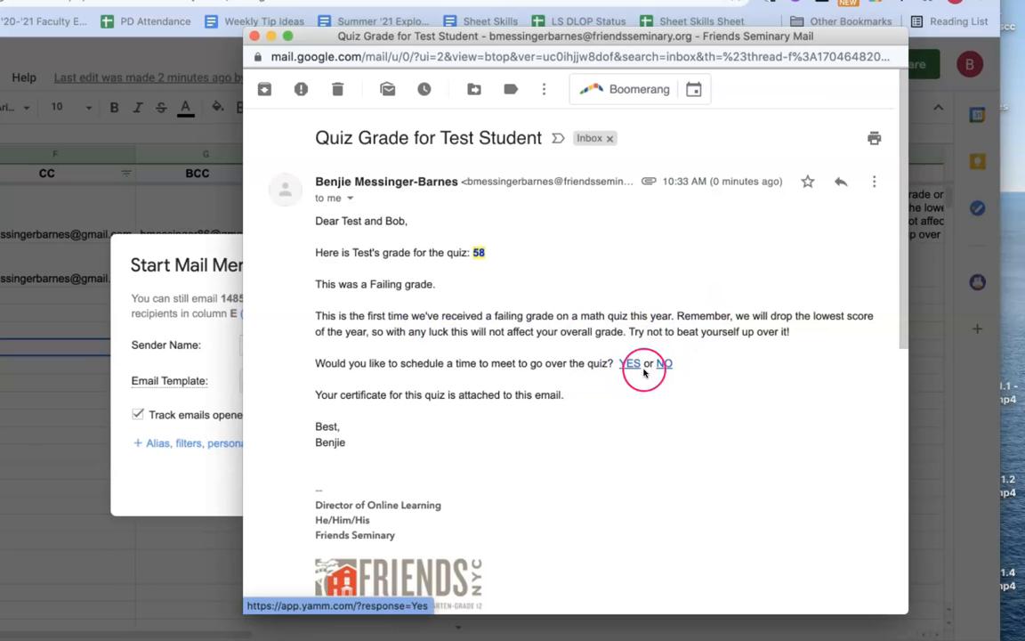
scroll(481, 420, down, 5)
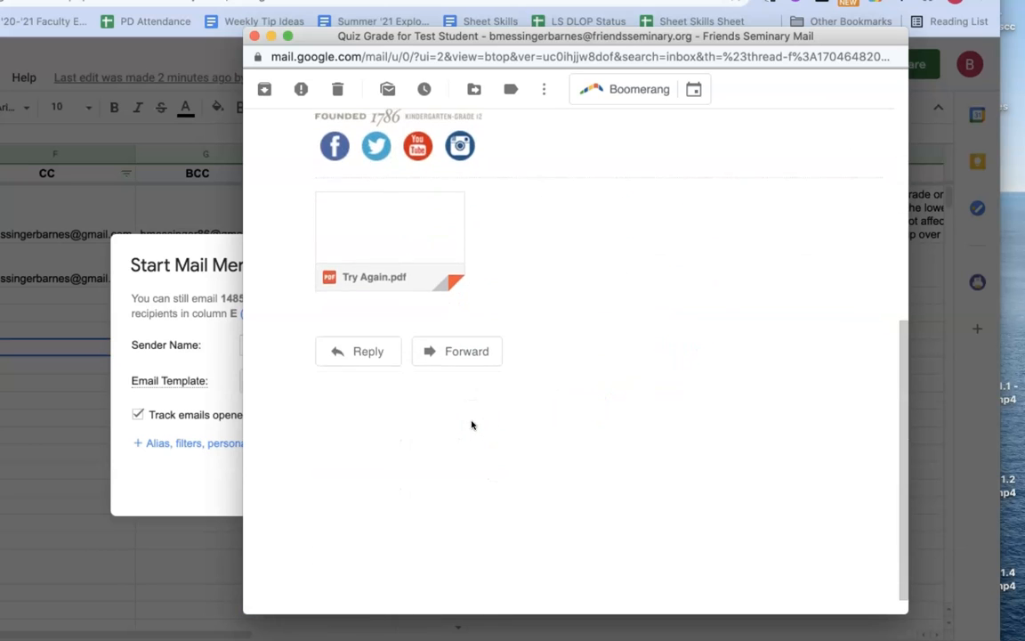
scroll(471, 425, up, 10)
scroll(450, 418, down, 5)
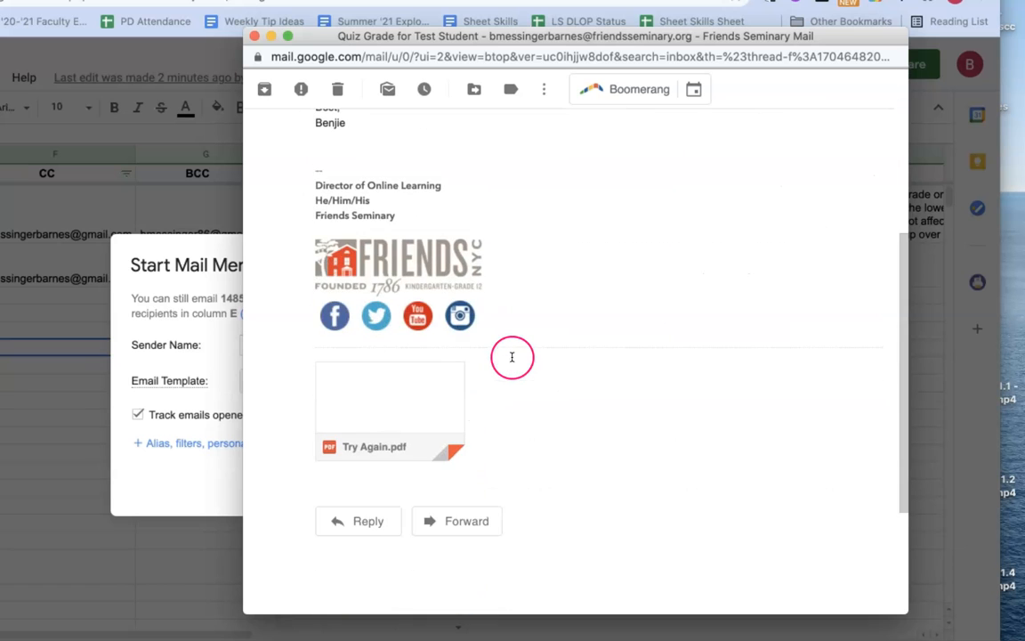
click(455, 399)
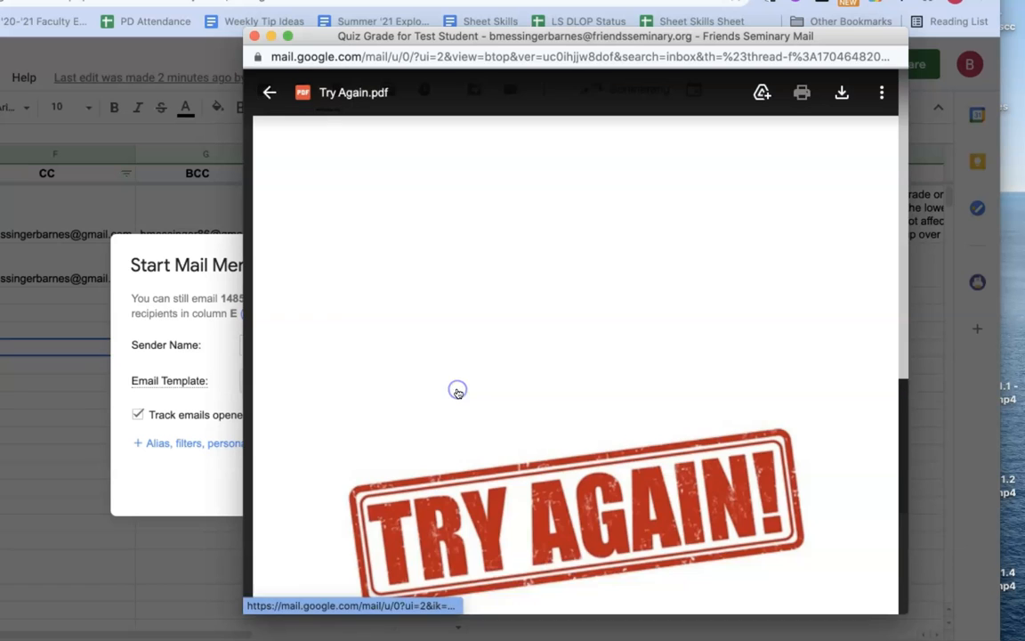
click(279, 103)
scroll(611, 312, down, 2)
scroll(612, 313, up, 5)
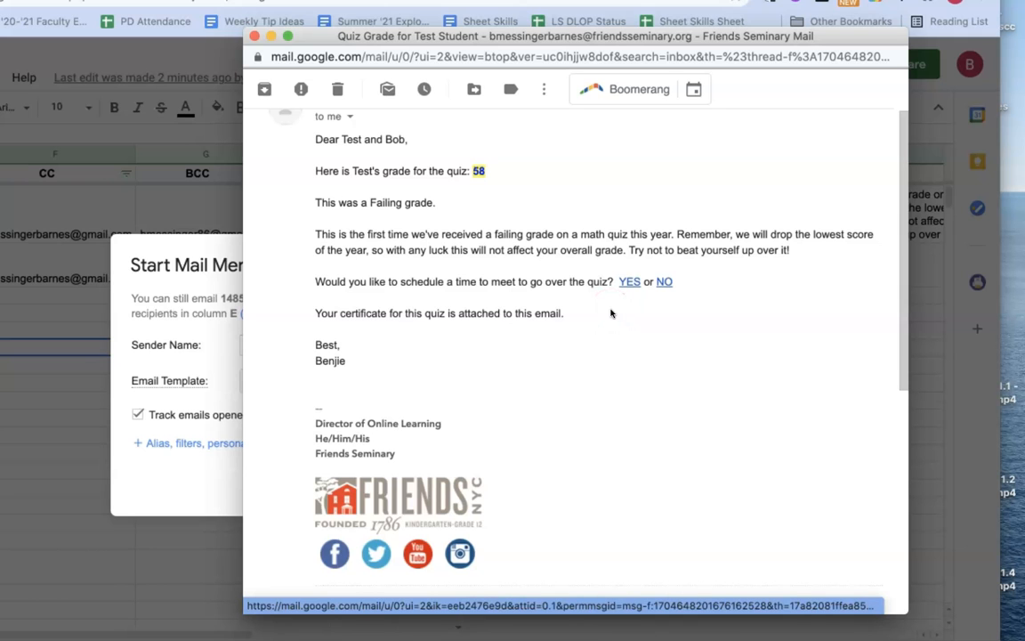
scroll(611, 313, up, 3)
click(254, 35)
Step: Open the merge's scheduling options, check the delivery date and cancel without scheduling
click(417, 383)
click(456, 494)
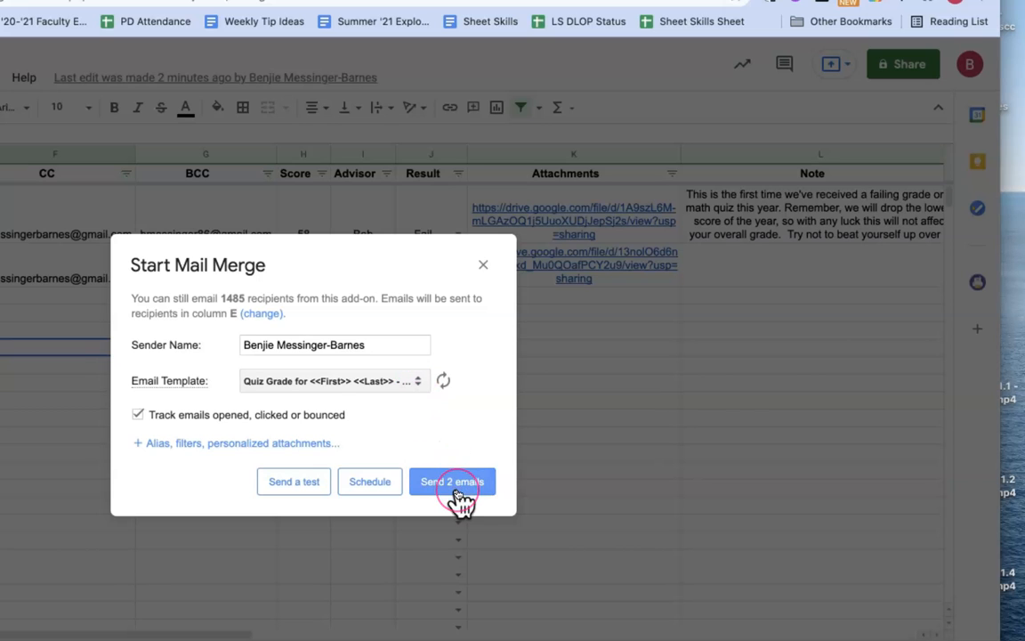
click(372, 485)
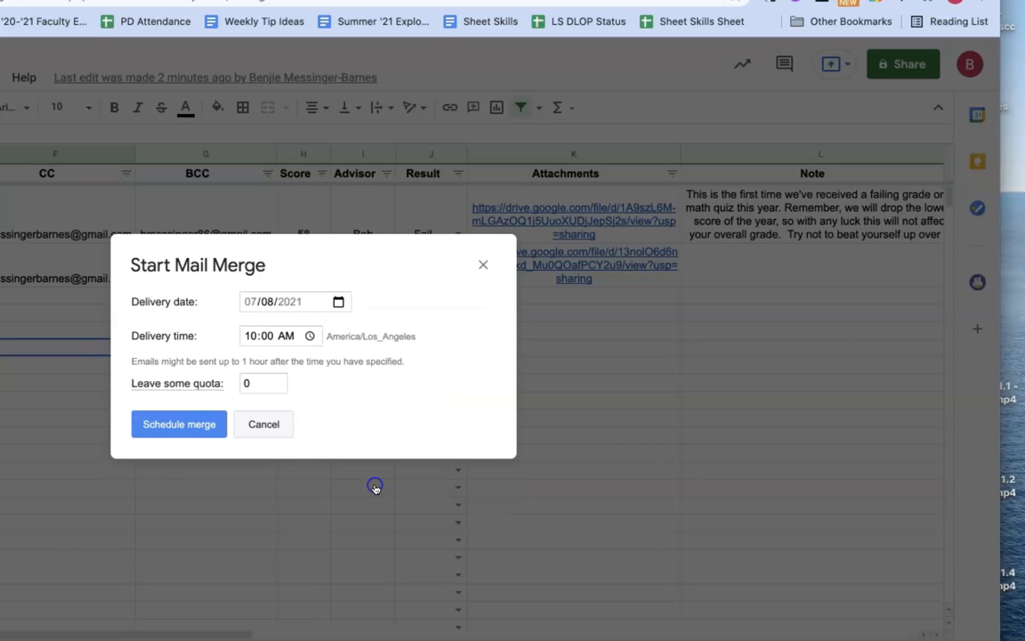
click(297, 311)
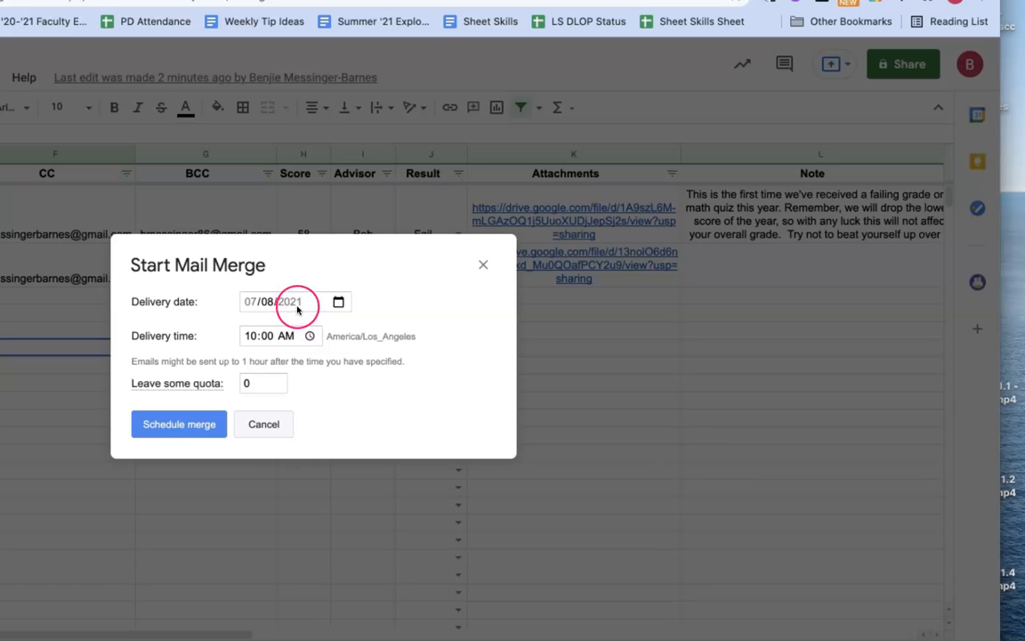
click(267, 423)
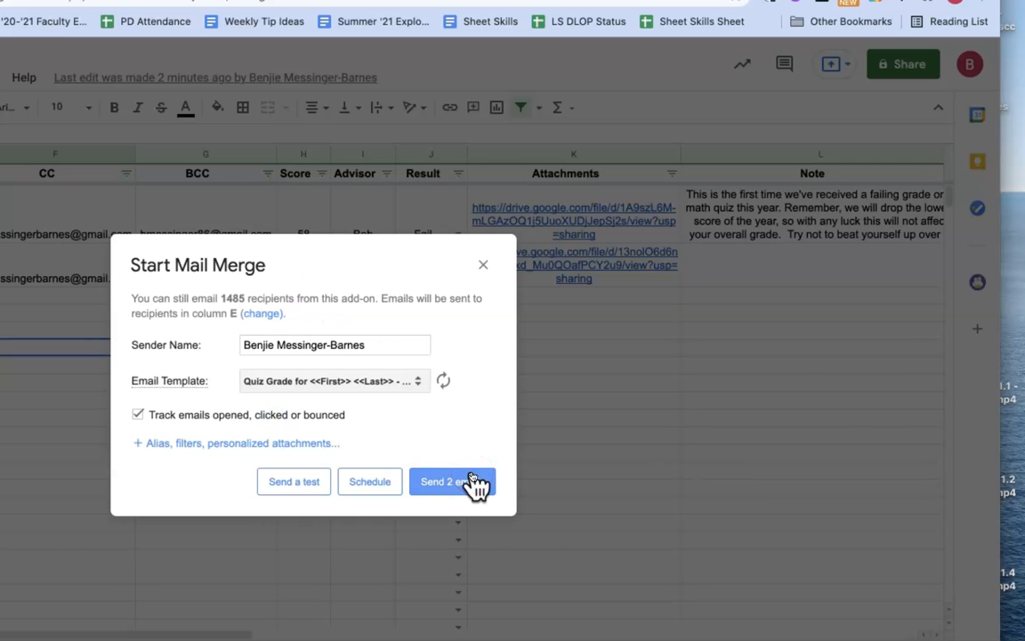
Step: Try "Friends US Office" as the merge's sender name and undo the change
click(269, 343)
click(373, 345)
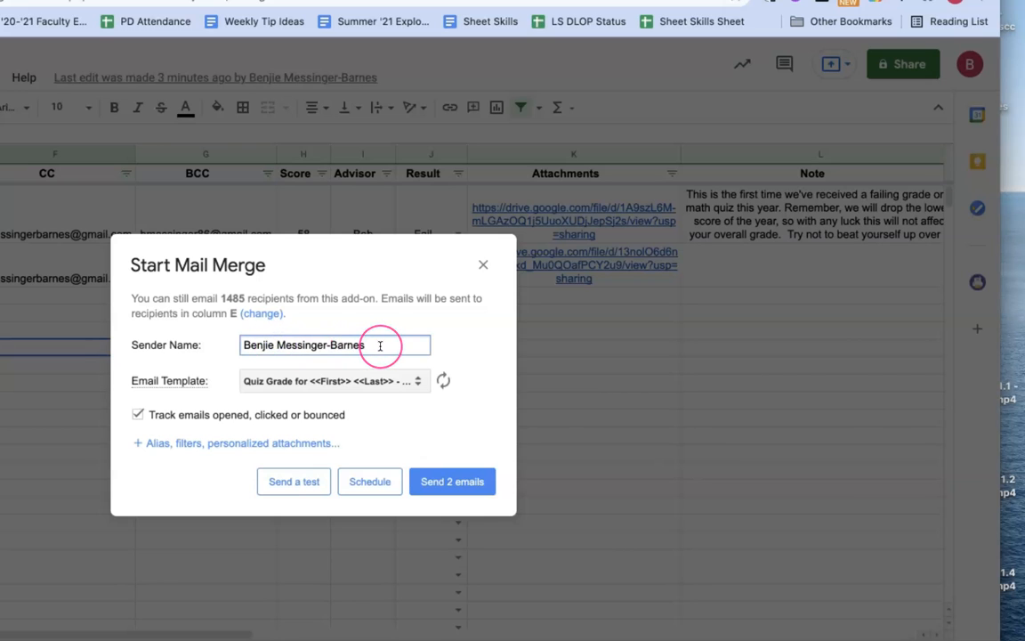
drag(380, 345, 235, 344)
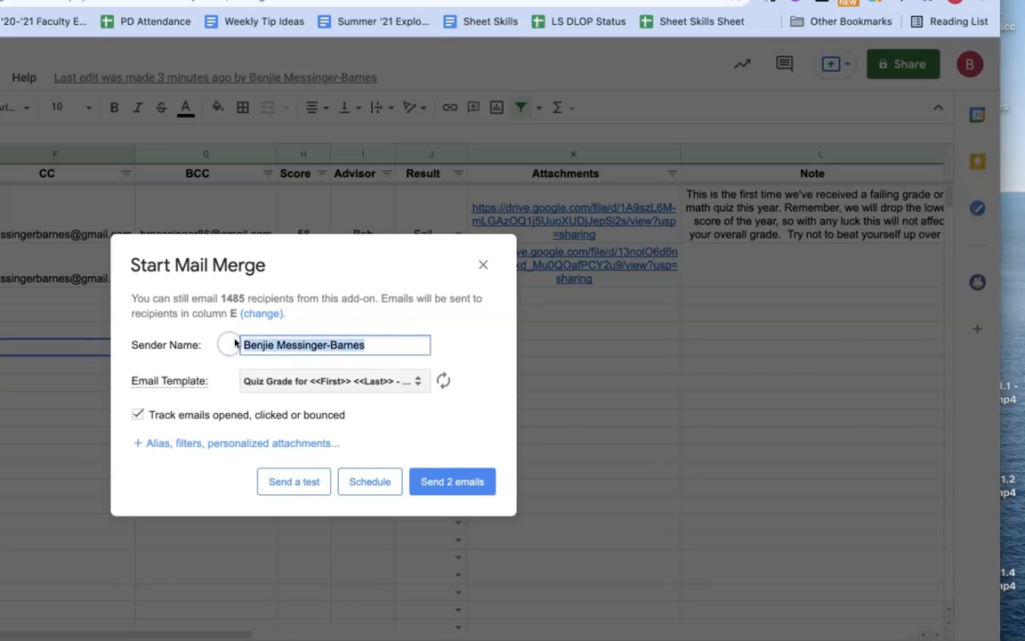
text(Friends US Office)
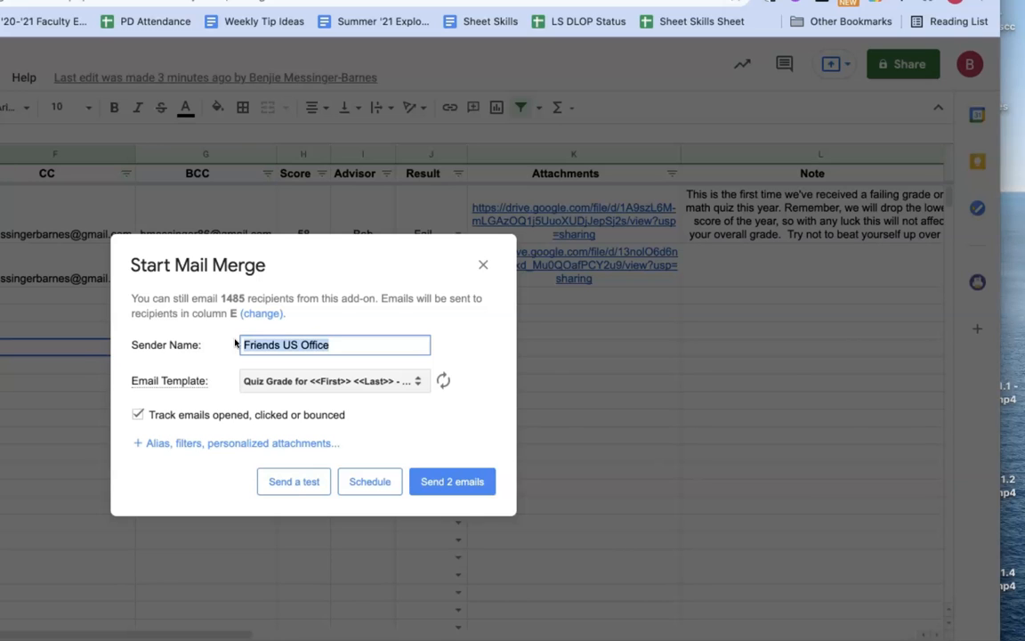
key(super+z)
click(506, 322)
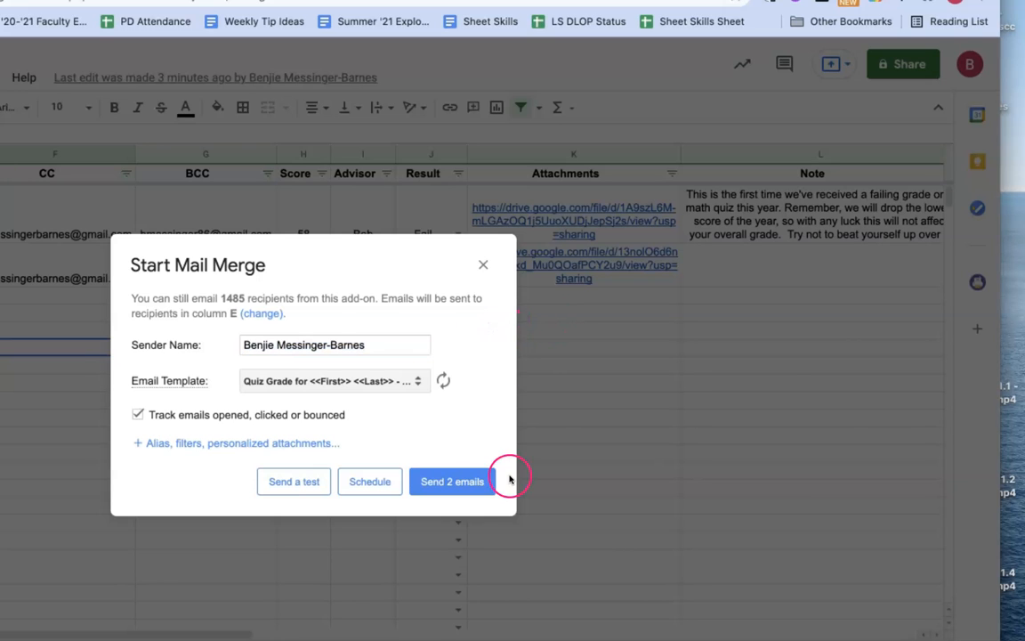
Step: Send the merge's 2 emails and close the confirmation and the tracking report
click(466, 485)
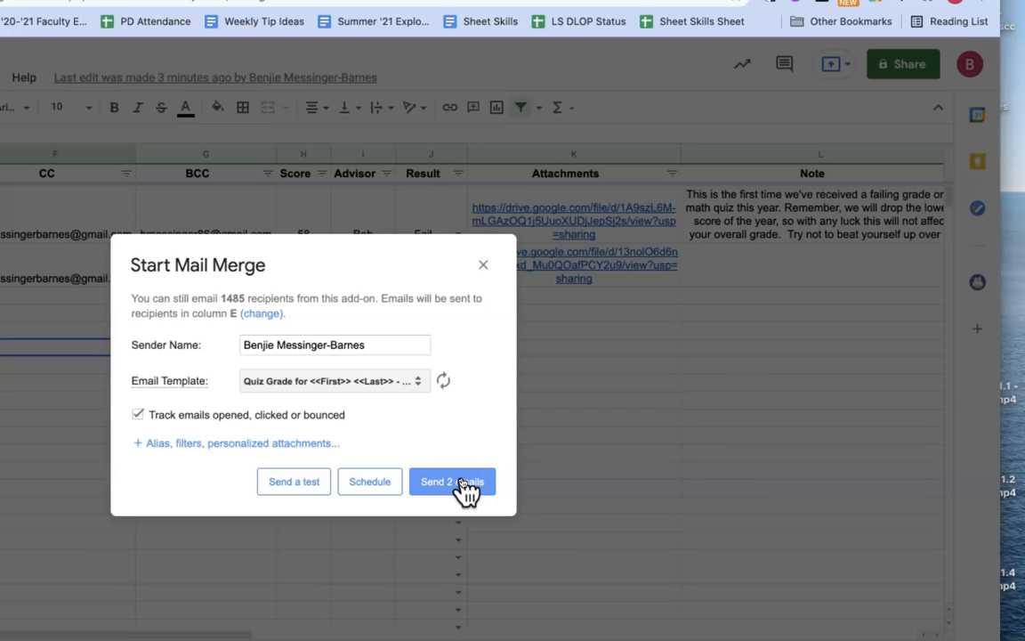
click(463, 484)
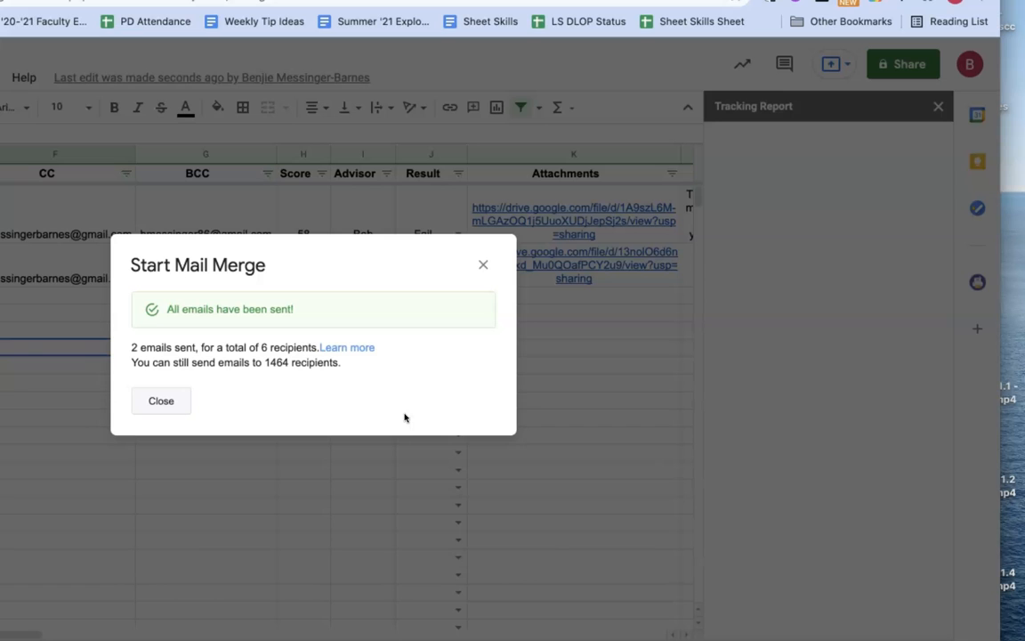
click(162, 402)
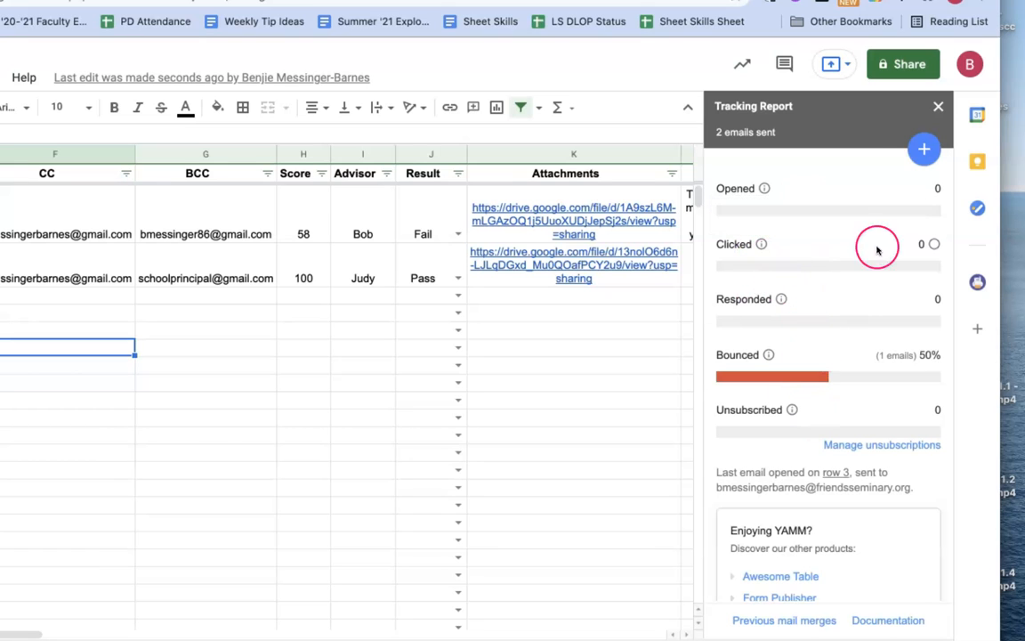
click(938, 107)
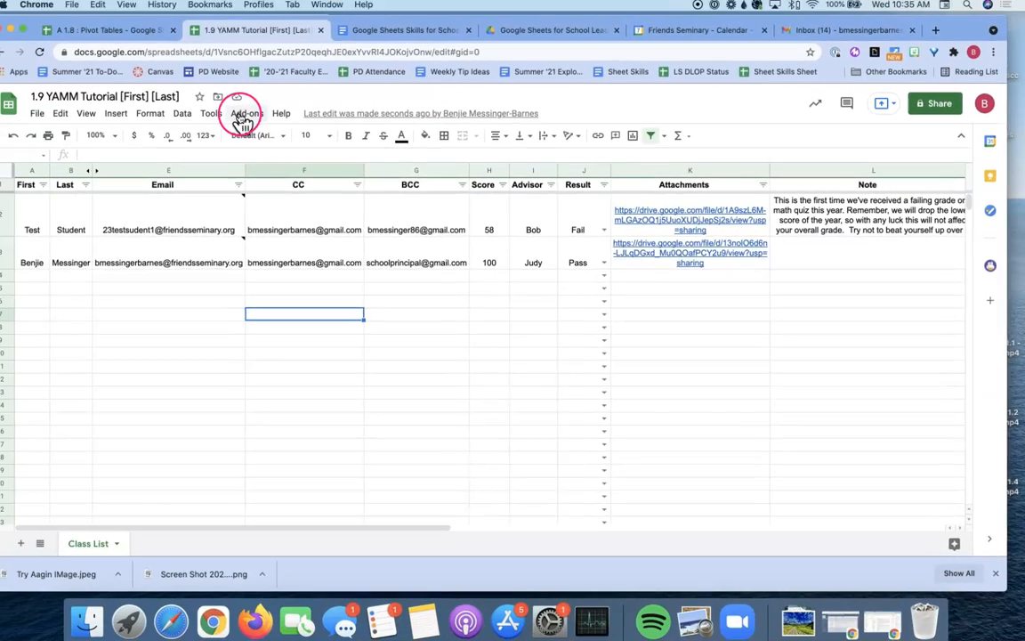
Step: Reopen the Yet Another Mail Merge tracking report and compare the recipients' email addresses with the sheet's Merge status column
click(254, 116)
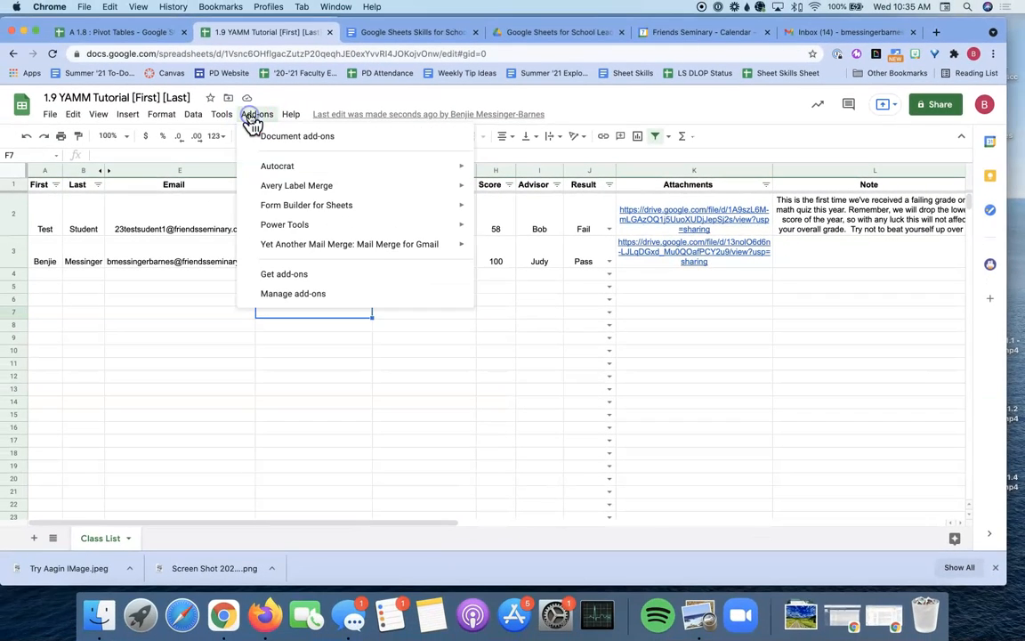
mouse_move(368, 250)
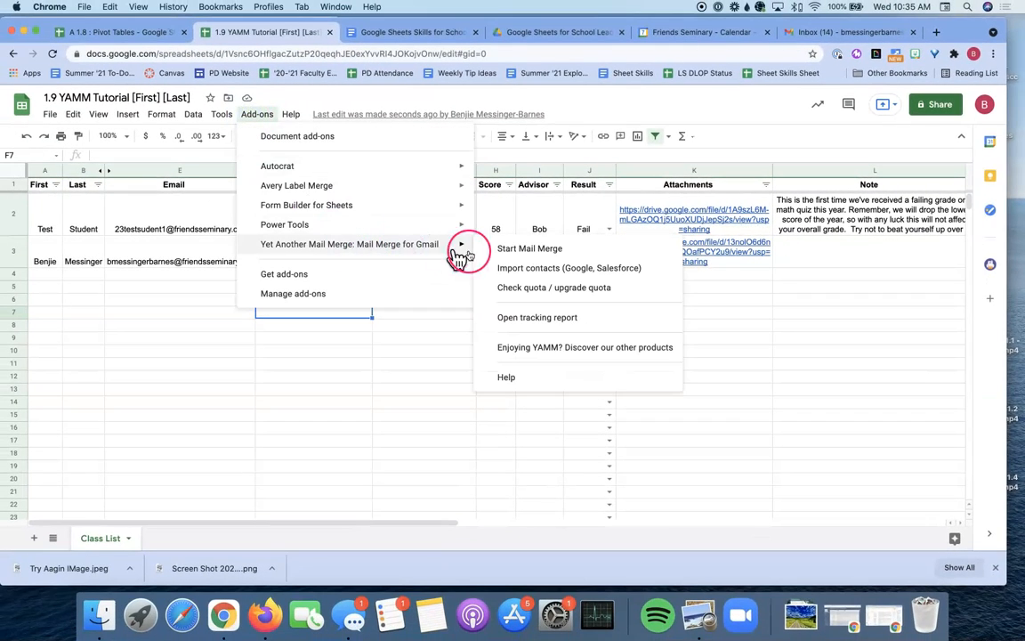
click(567, 317)
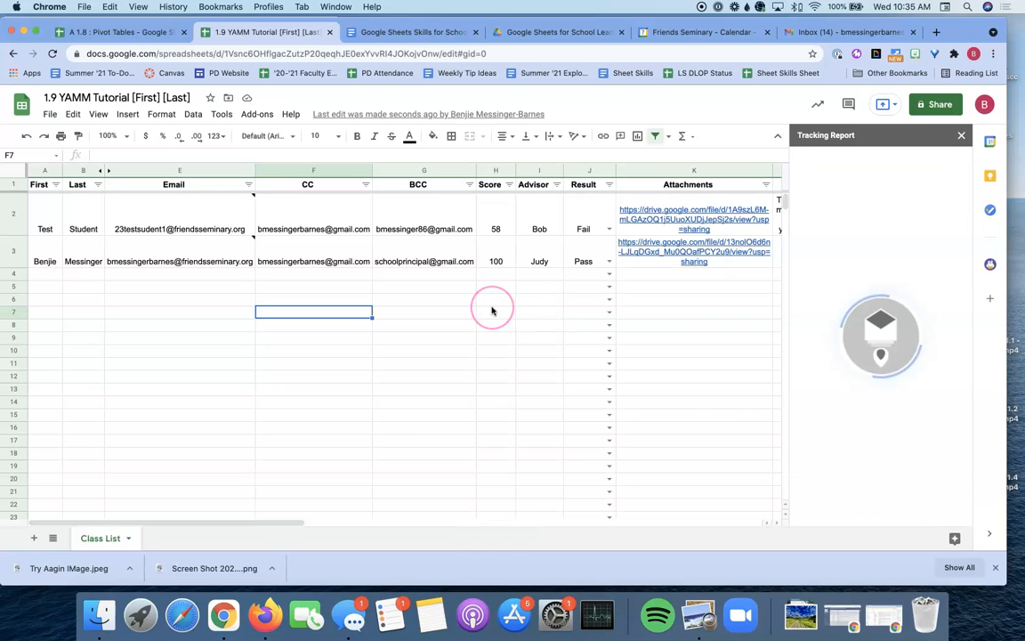
scroll(492, 310, right, 1)
scroll(492, 311, right, 5)
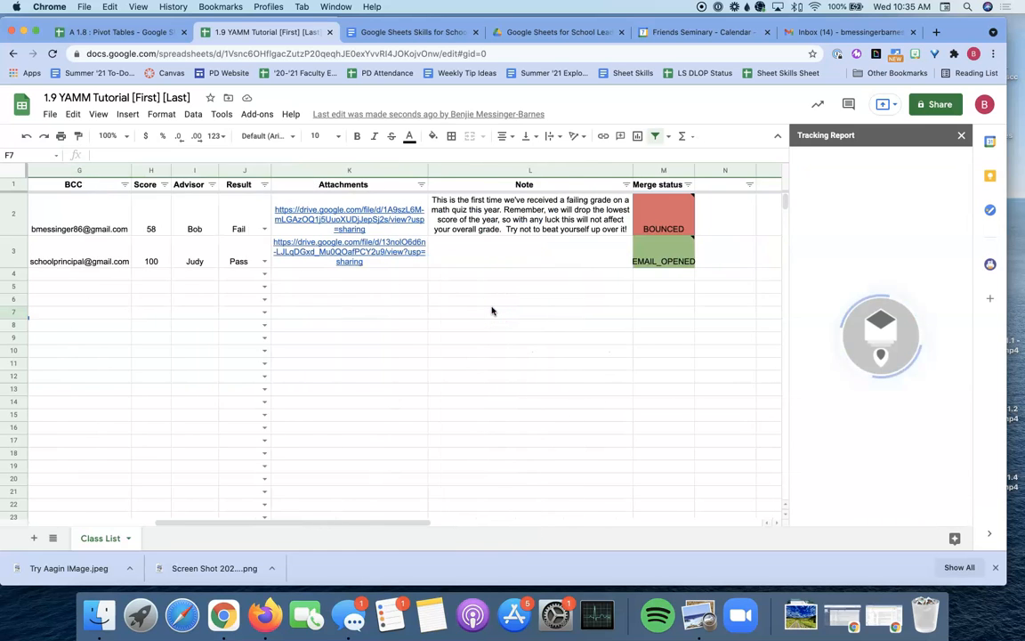
scroll(492, 311, left, 5)
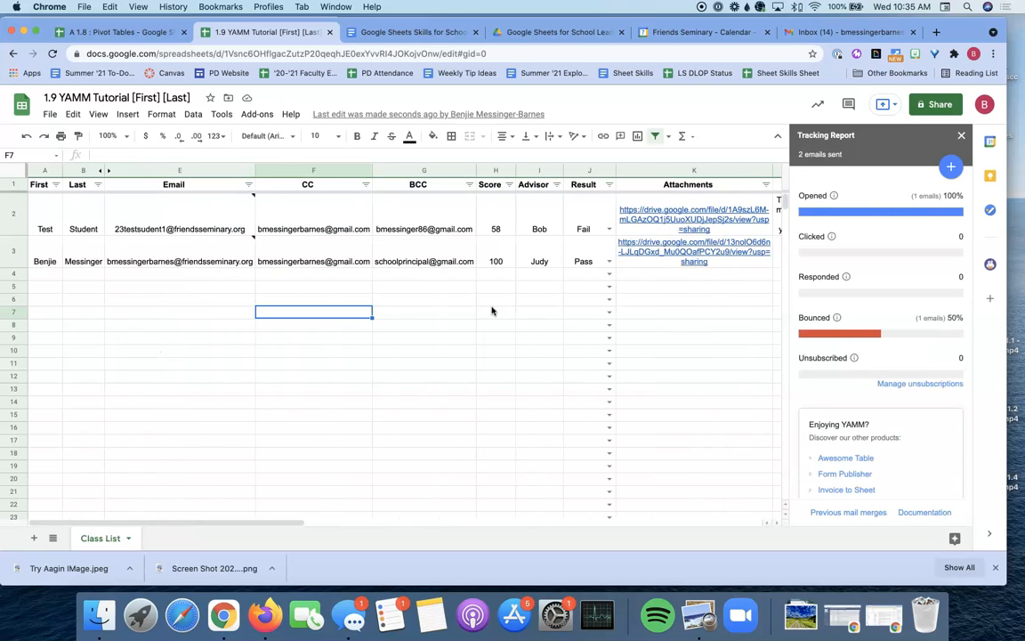
mouse_move(144, 232)
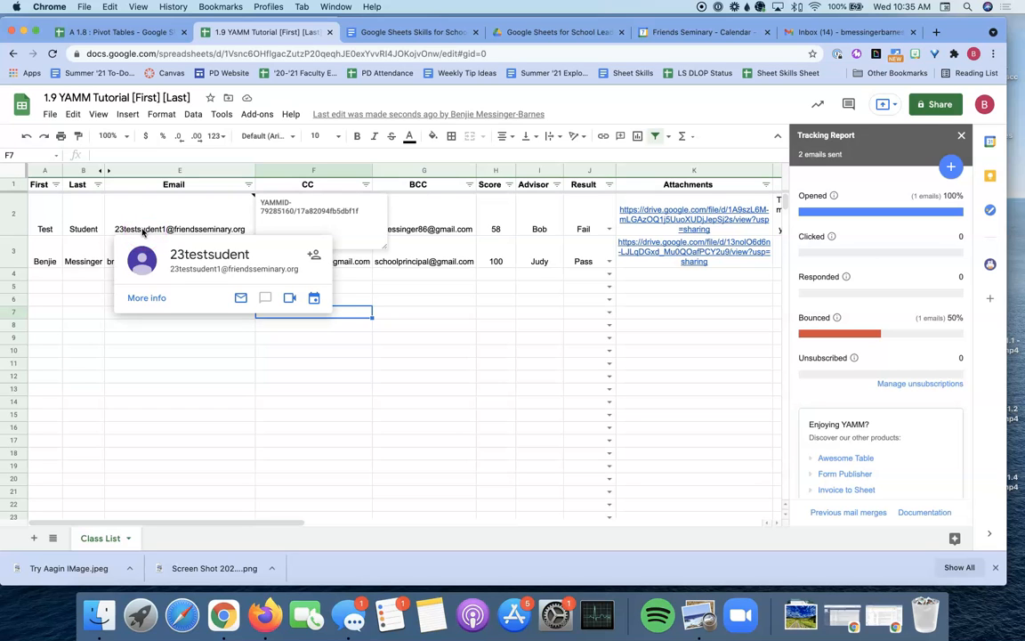
scroll(485, 275, right, 10)
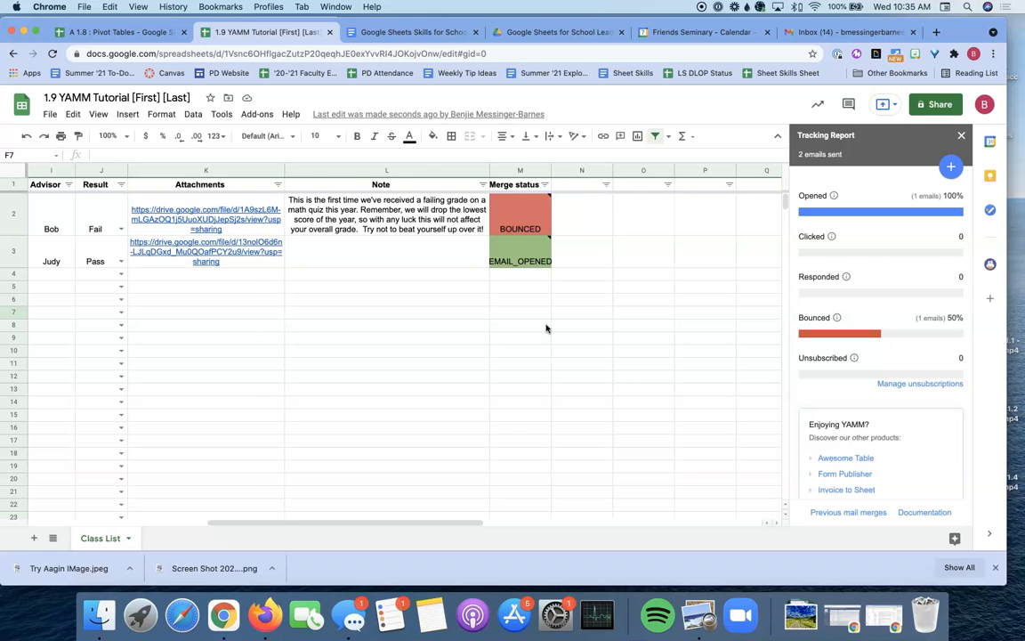
scroll(546, 328, left, 10)
scroll(362, 313, right, 6)
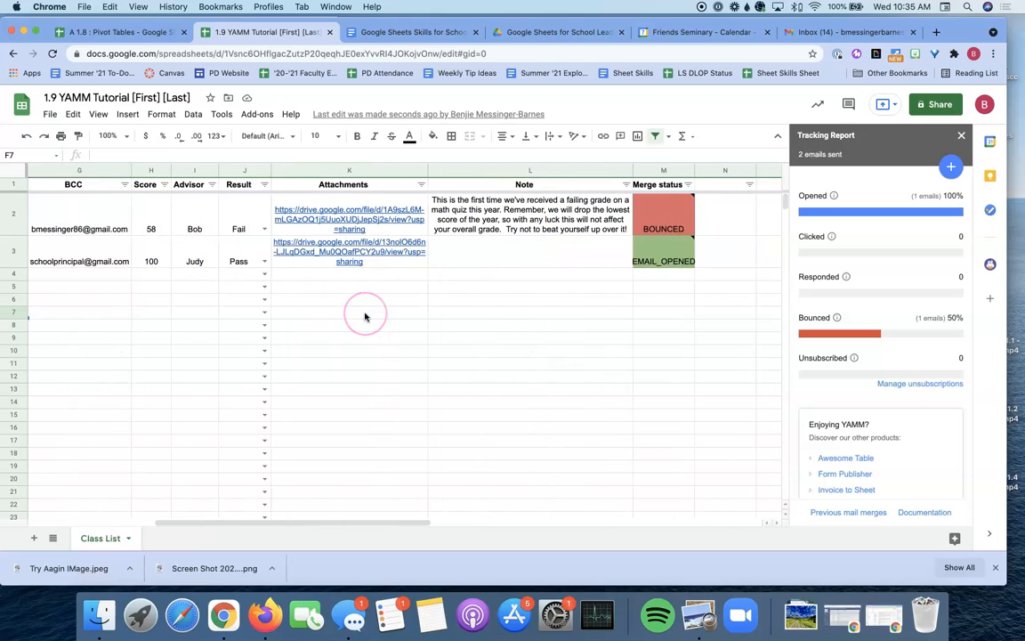
scroll(364, 316, right, 2)
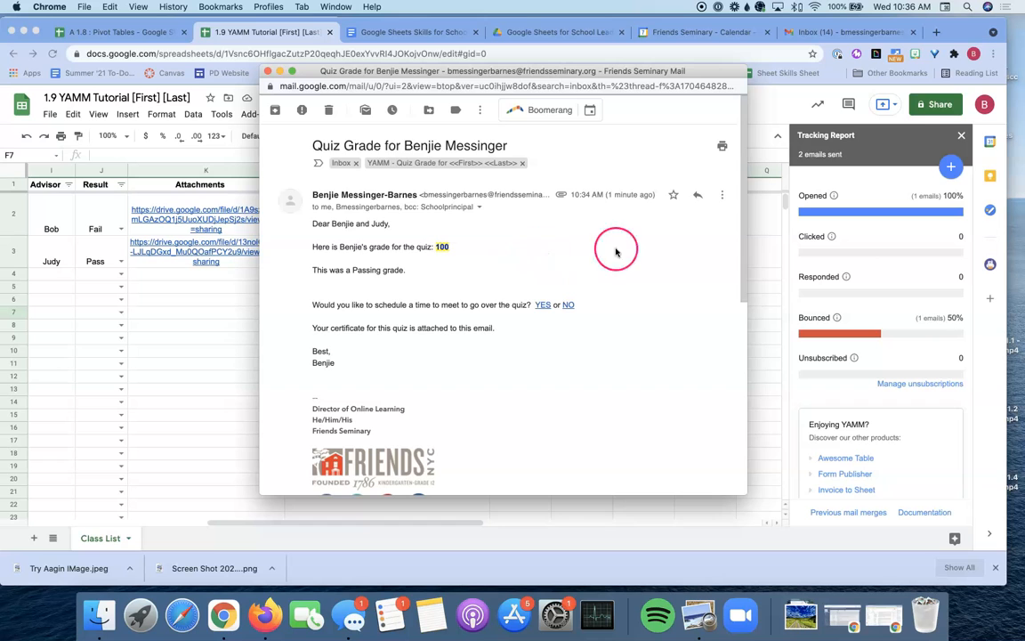
Step: Reply "OK!" to the received quiz grade email and send the reply
click(697, 194)
text(OK)
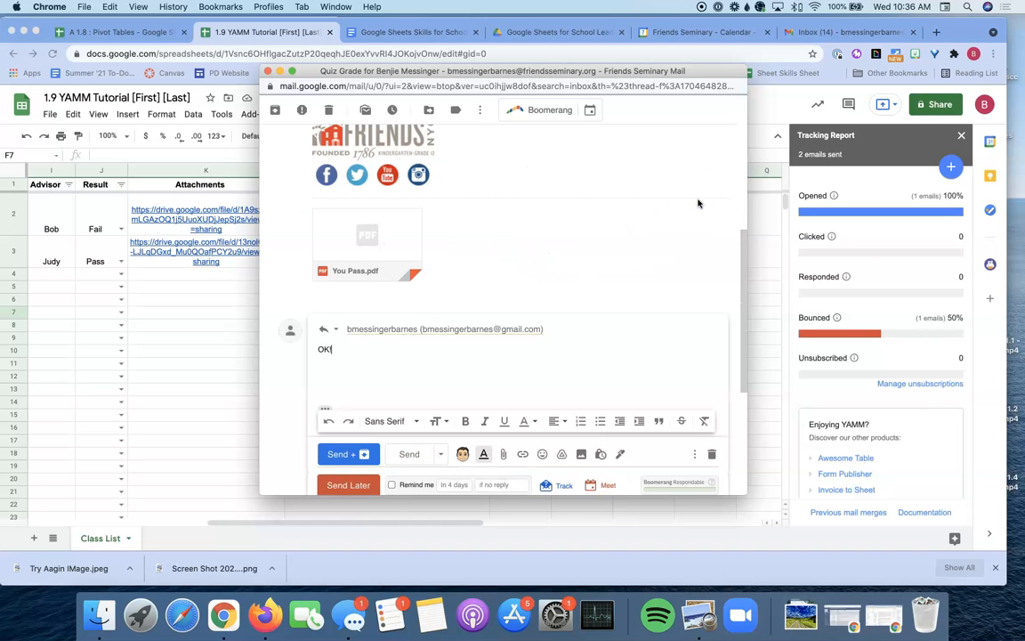
click(408, 455)
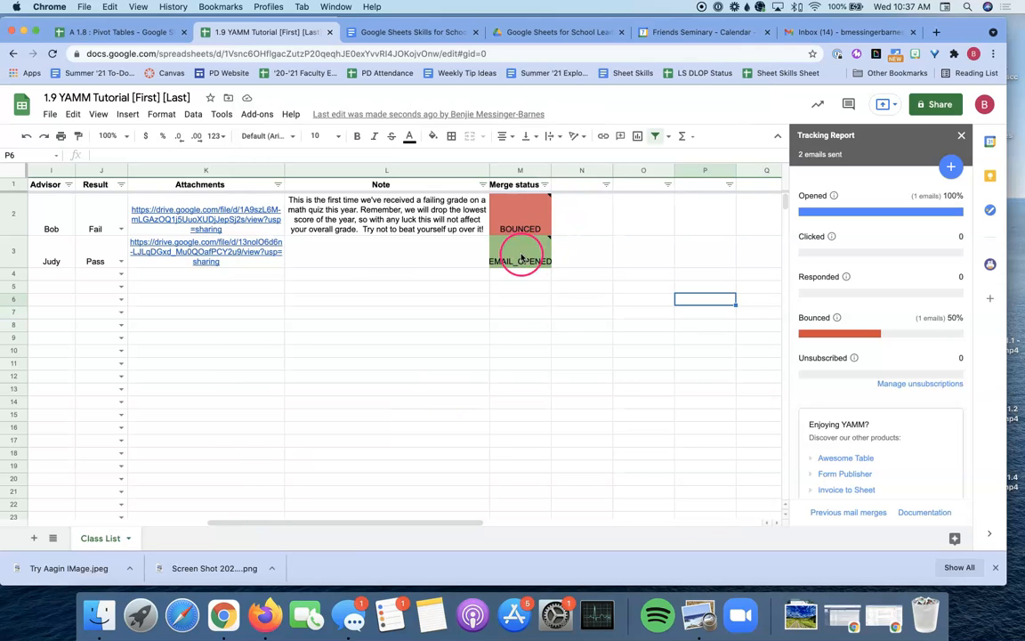
Step: Check the passing student's merge status, and review the received quiz grade email and its attached You Pass.pdf certificate
click(518, 253)
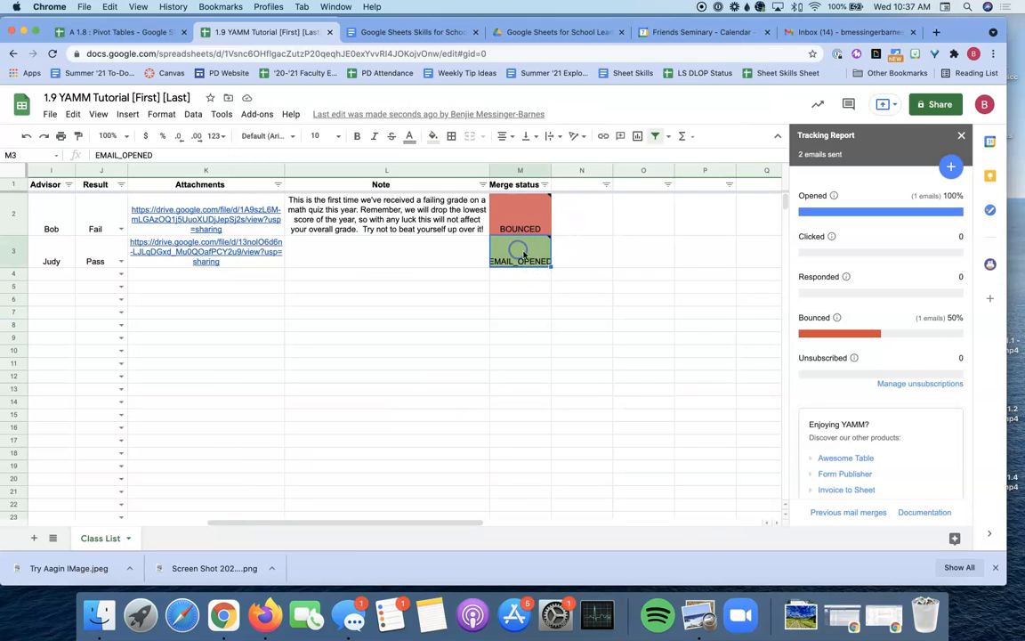
click(837, 278)
click(522, 209)
scroll(521, 221, down, 5)
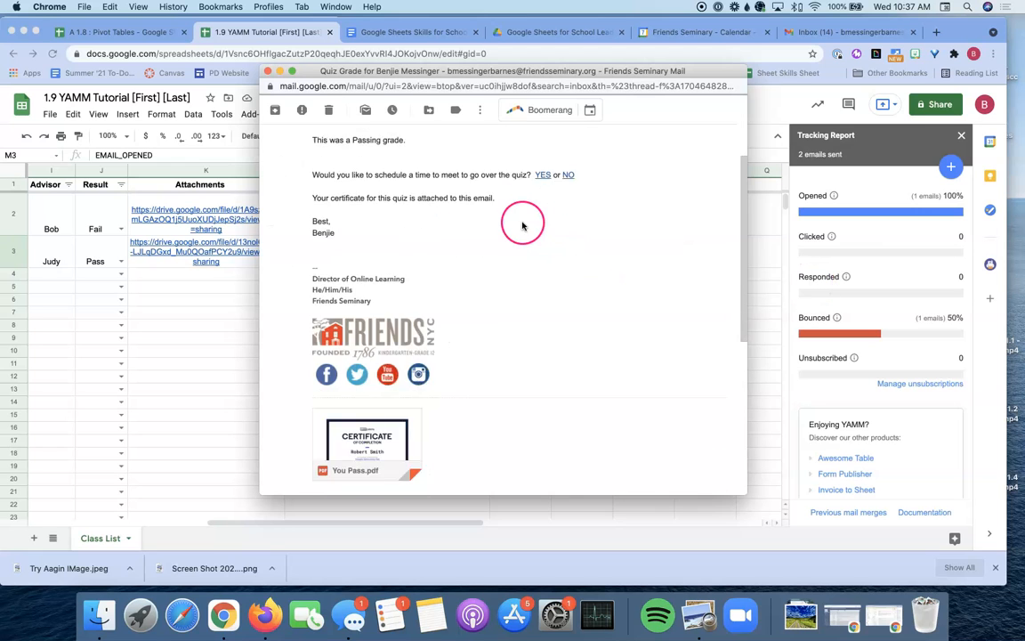
click(412, 332)
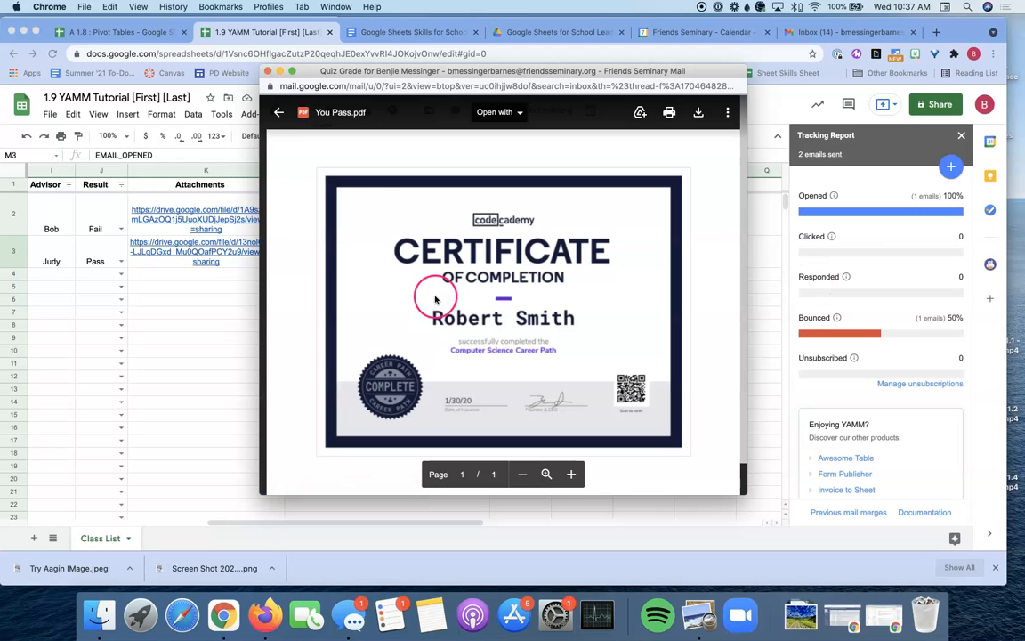
click(277, 116)
scroll(578, 240, up, 5)
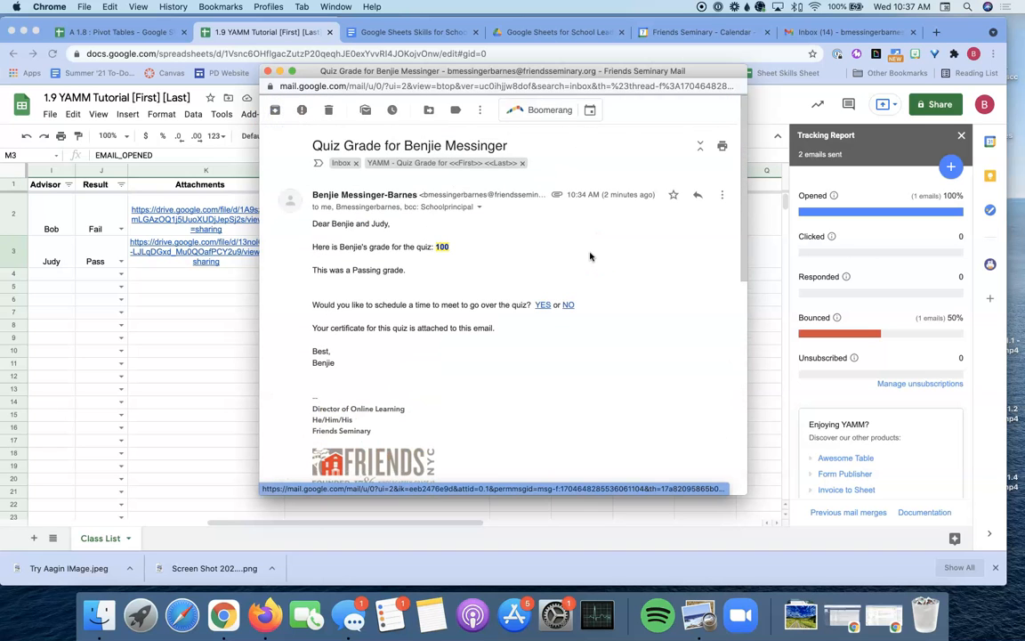
Step: Answer YES to the email's question about scheduling a meeting, accept the response page's cookies, and return to the Class List sheet
click(544, 305)
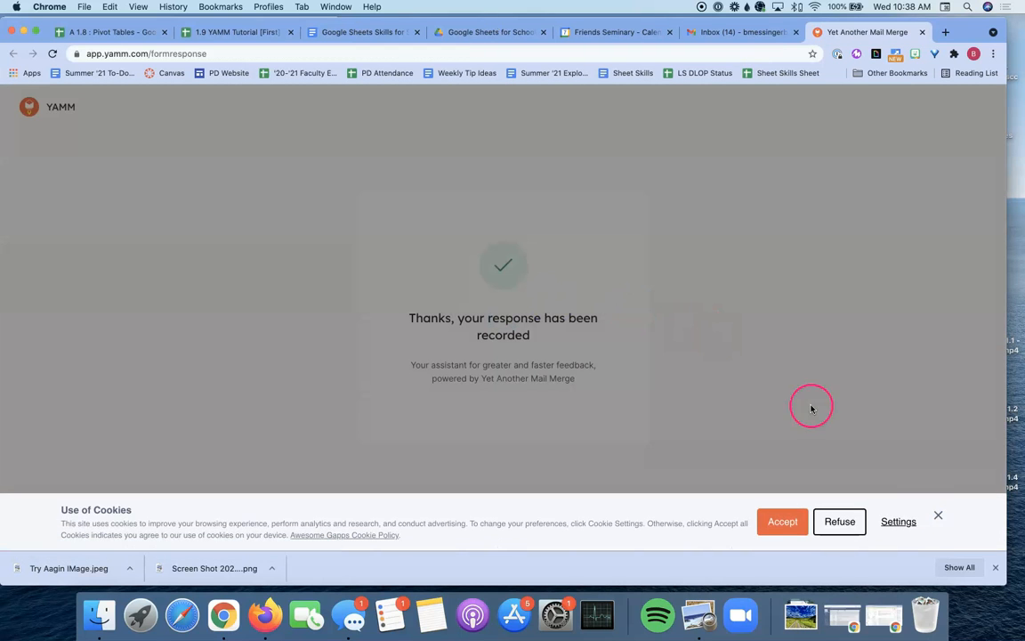
click(791, 524)
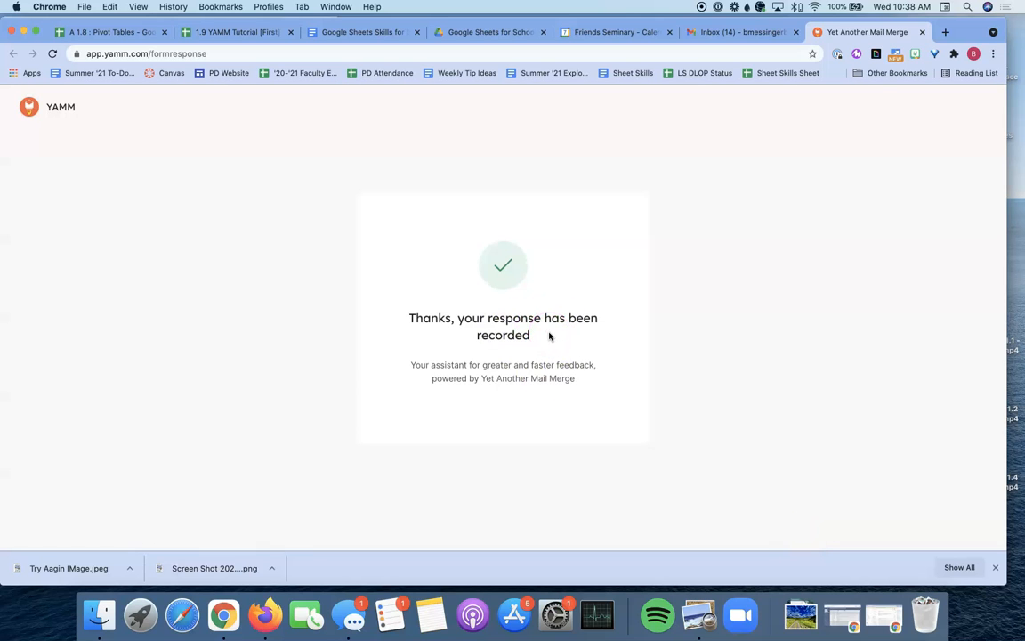
key(super+2)
click(592, 259)
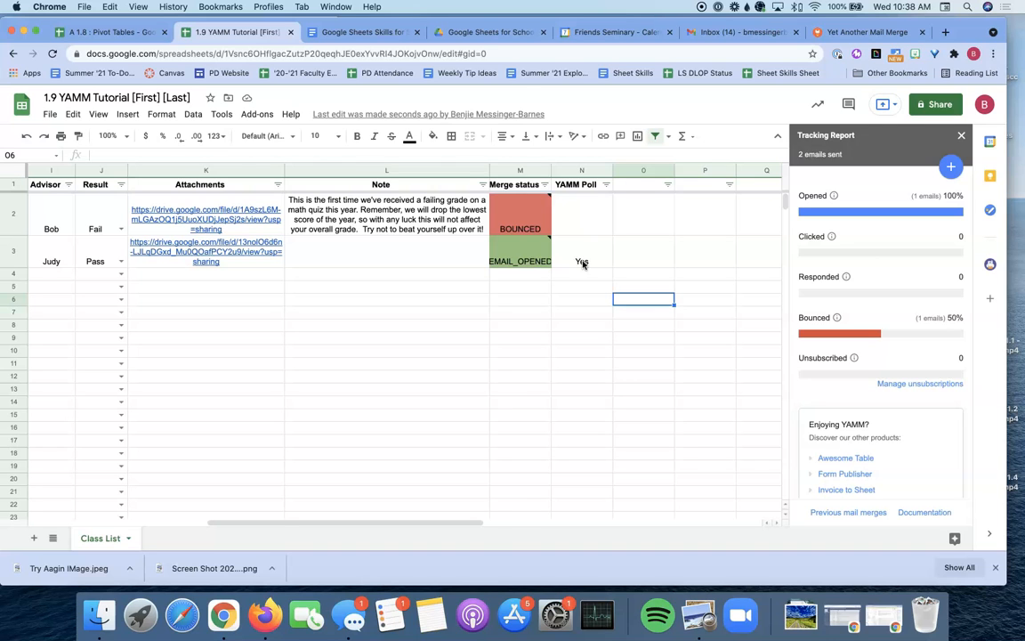
Step: Answer NO to the meeting question in the quiz grade email and look through the rest of the conversation
click(395, 281)
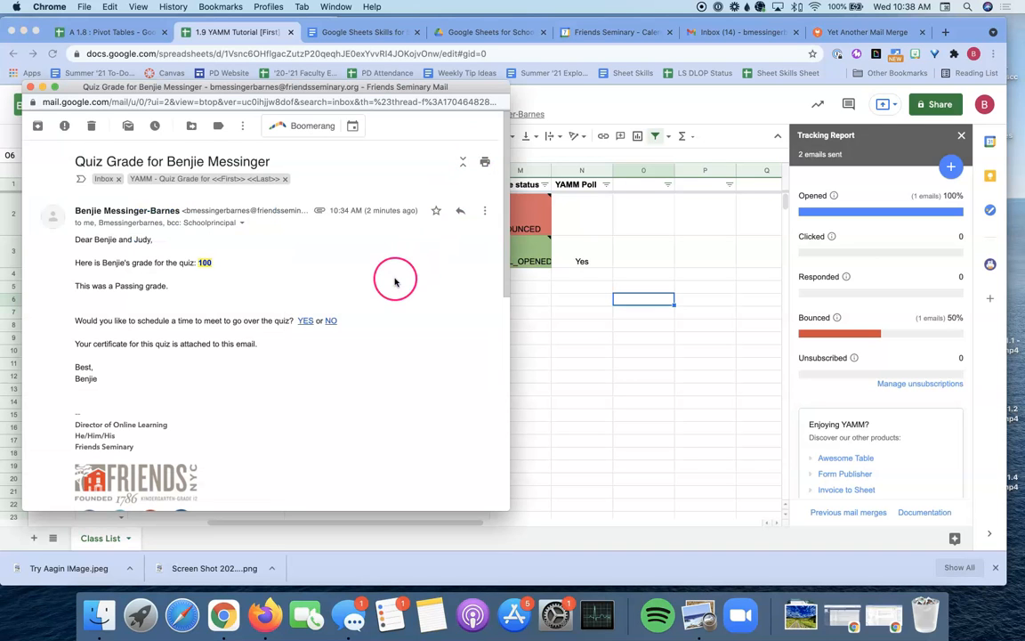
click(330, 323)
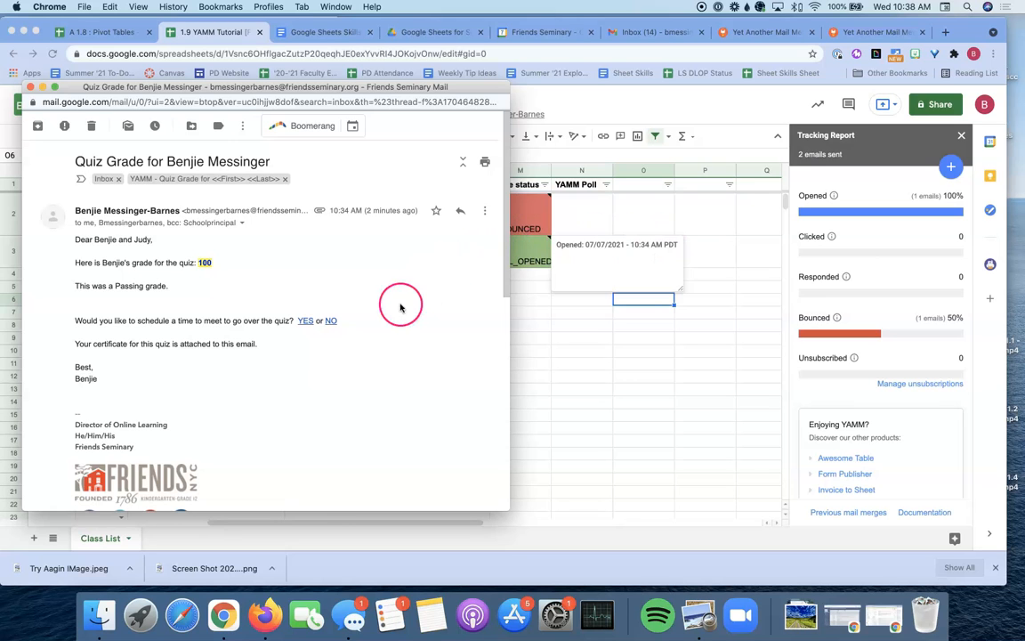
scroll(336, 331, down, 5)
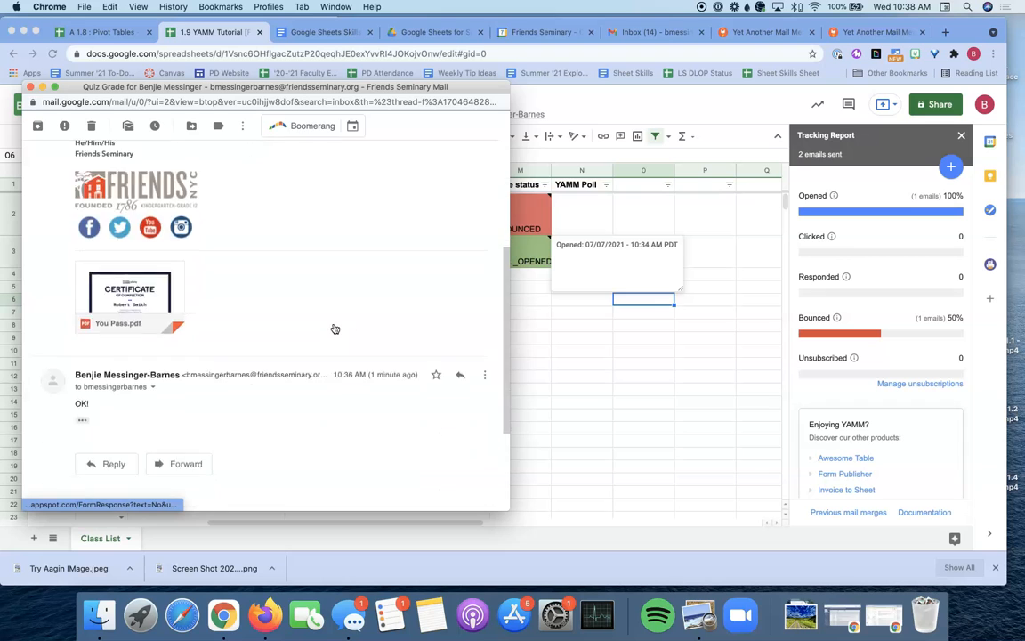
scroll(334, 329, down, 2)
scroll(335, 329, up, 10)
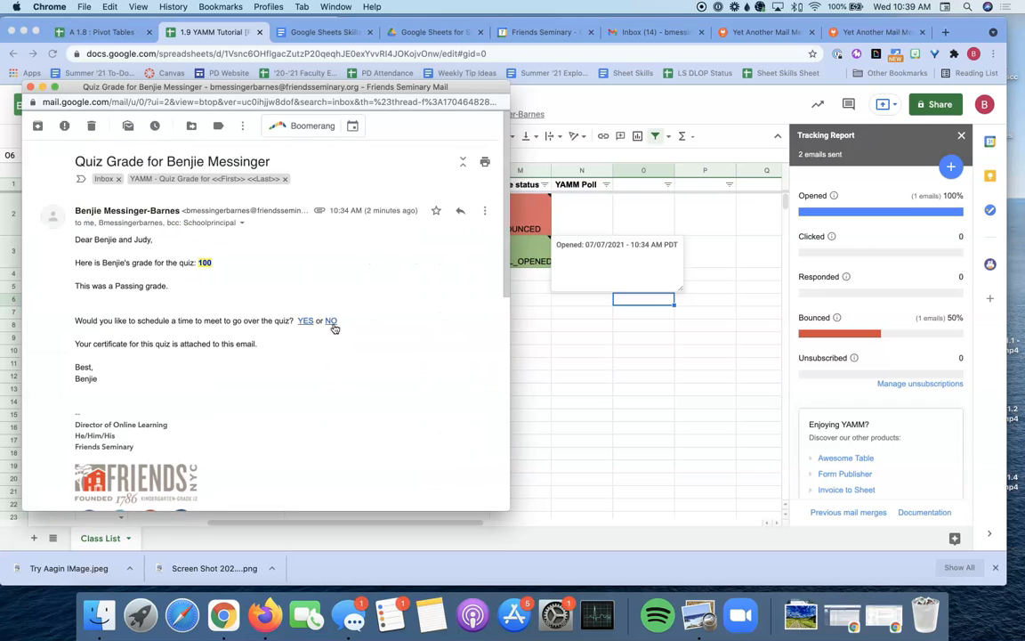
click(397, 331)
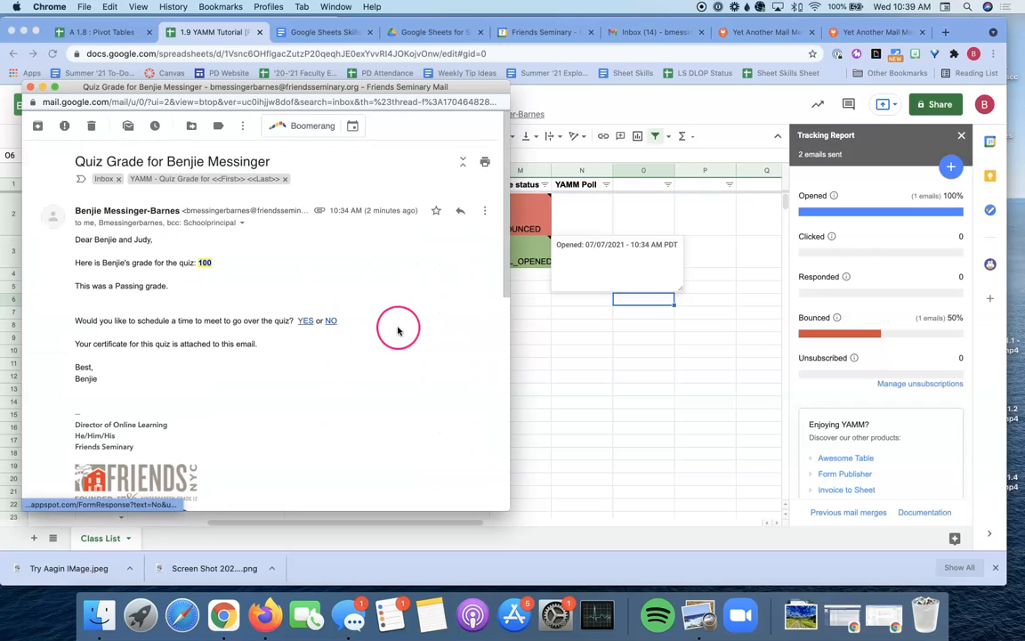